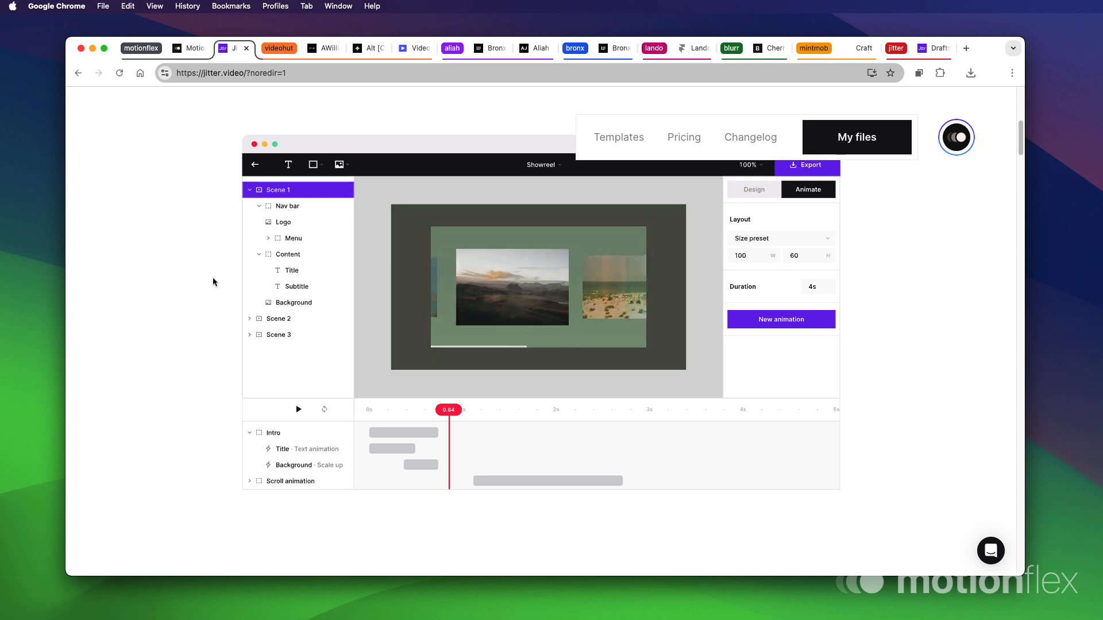
scroll(213, 277, "down", 1)
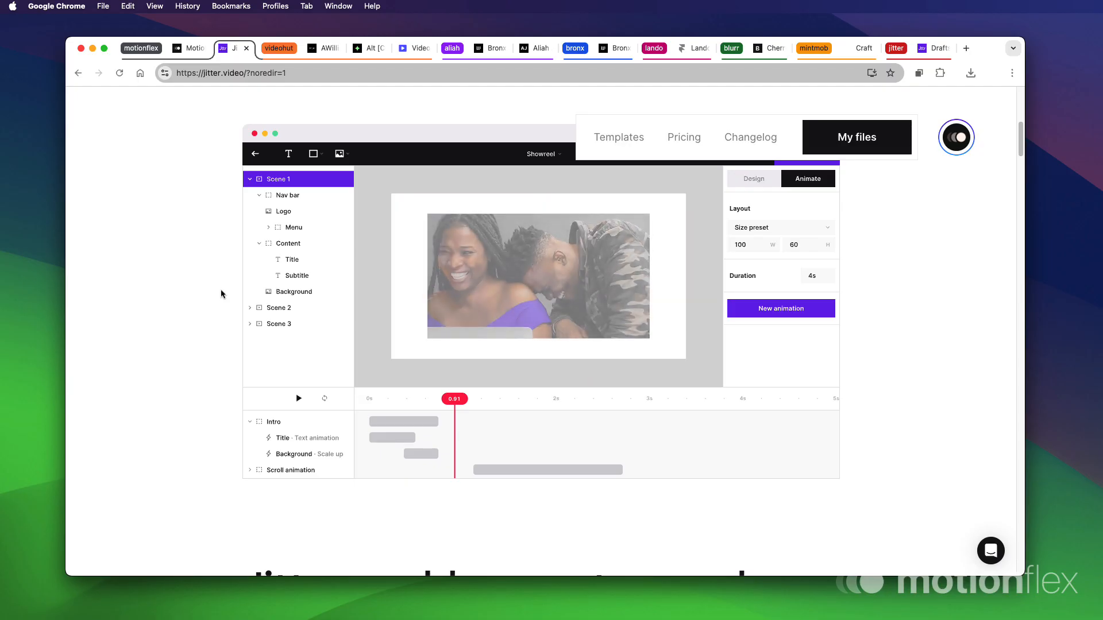
scroll(220, 294, "up", 10)
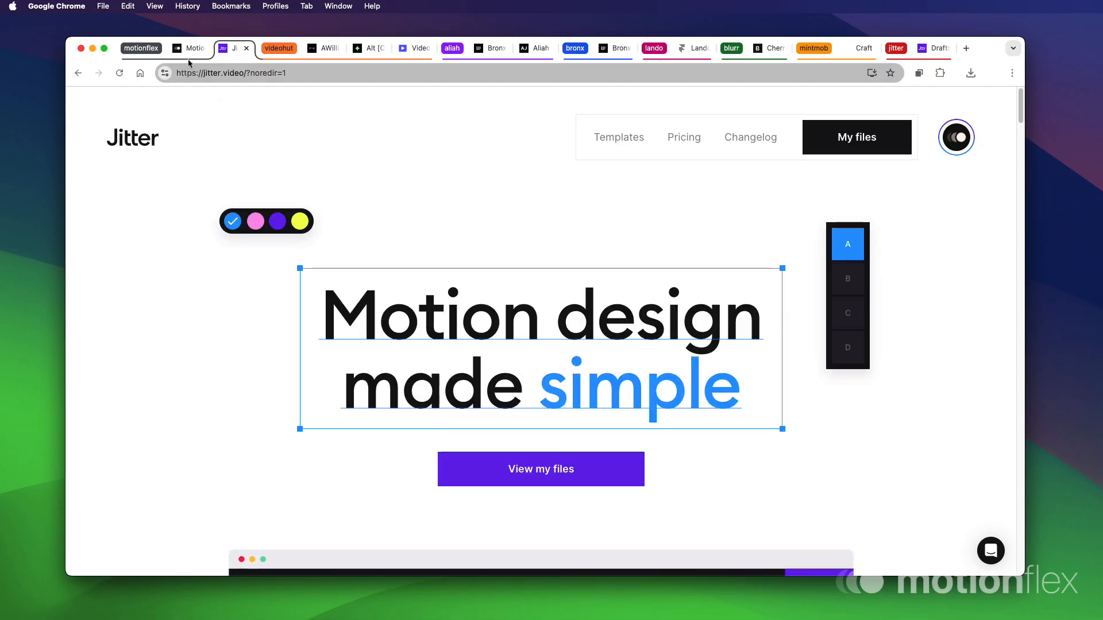
Switch to the Motionflex website and browse its template library from the Web Grid designs to the Showcase designs
left_click(190, 52)
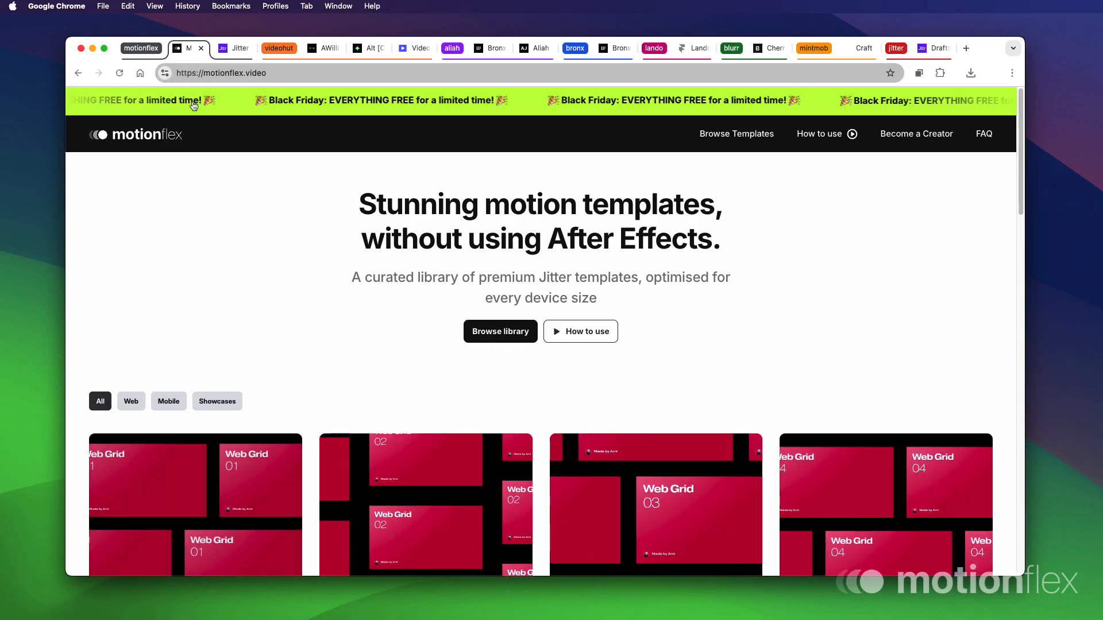
scroll(241, 270, "down", 2)
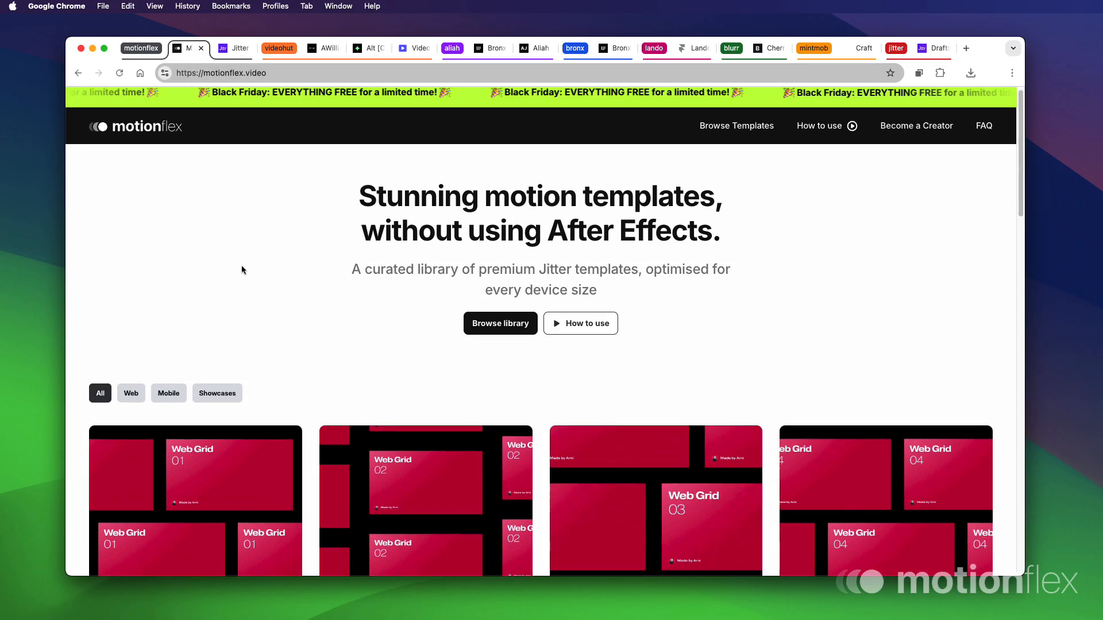
scroll(241, 265, "down", 4)
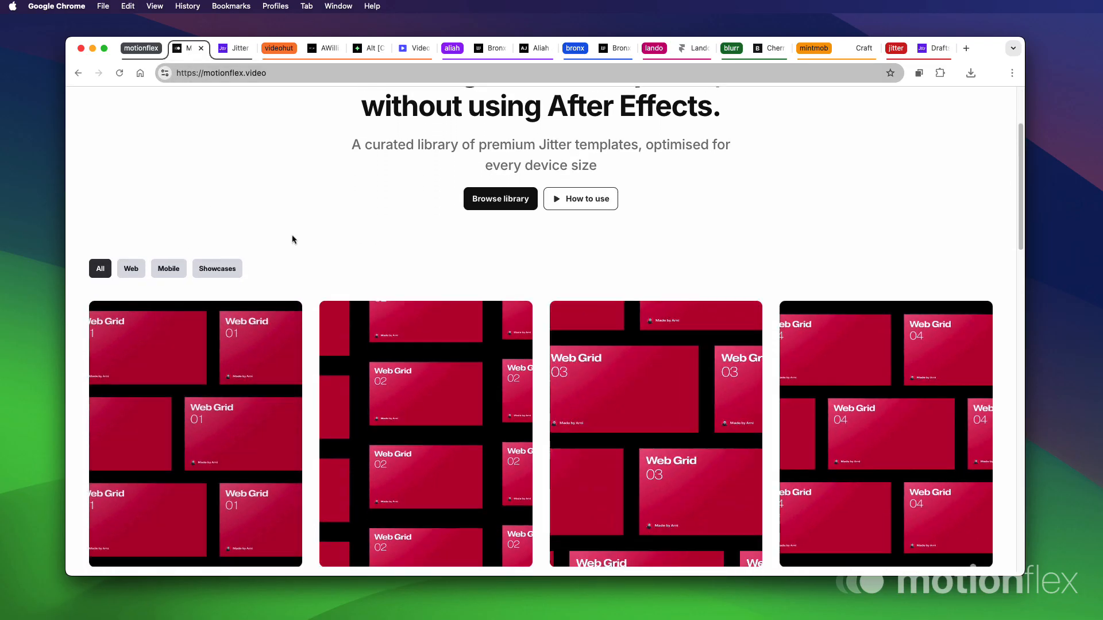
scroll(299, 238, "down", 3)
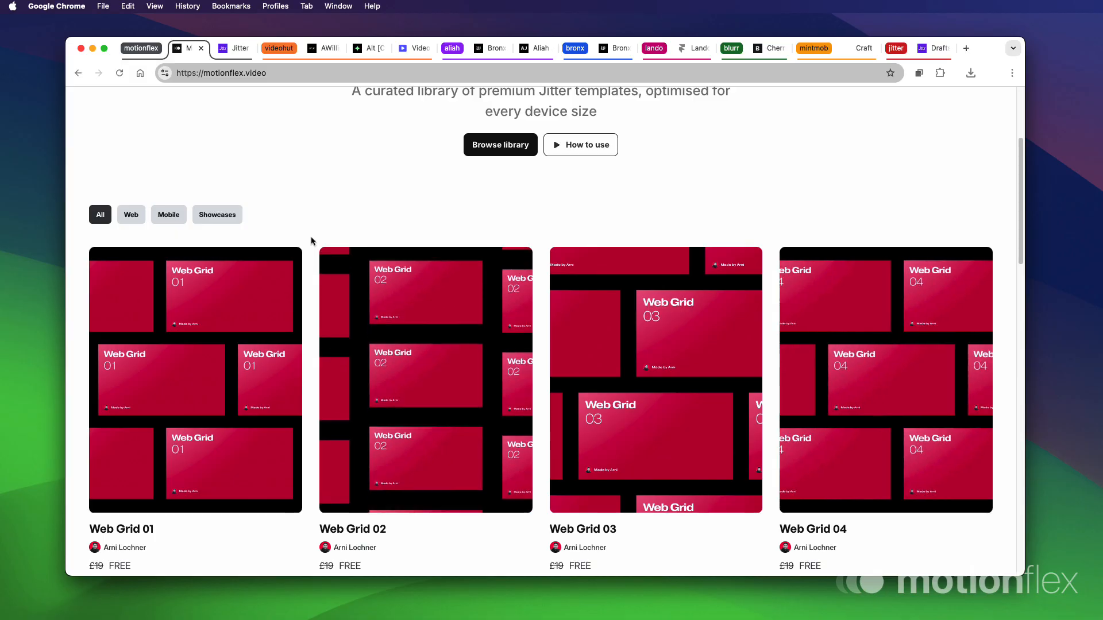
scroll(312, 241, "down", 3)
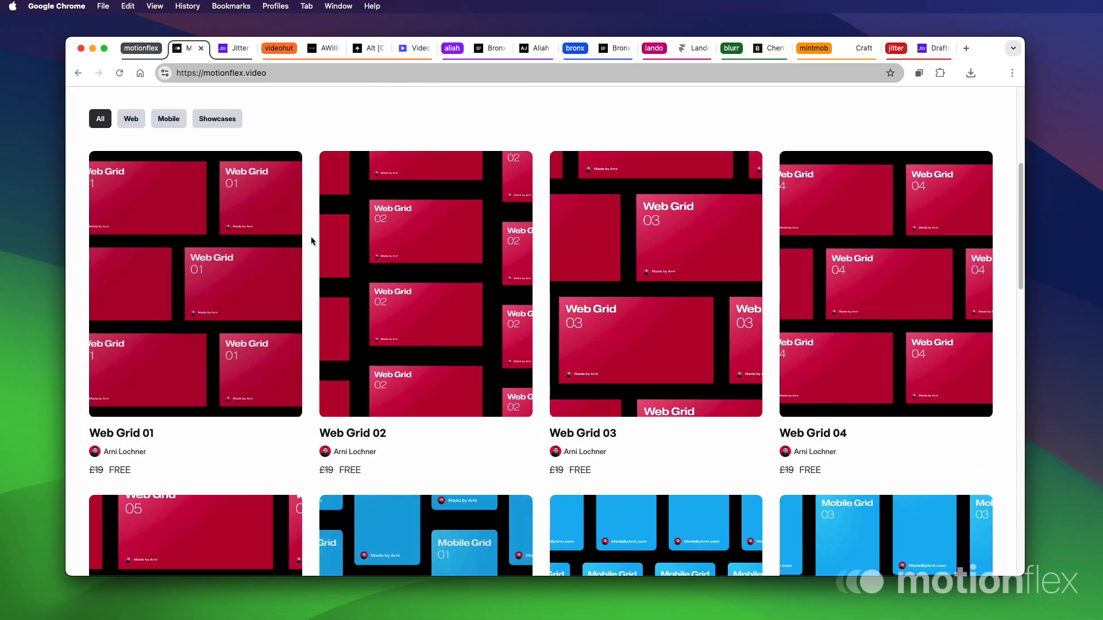
scroll(311, 243, "down", 2)
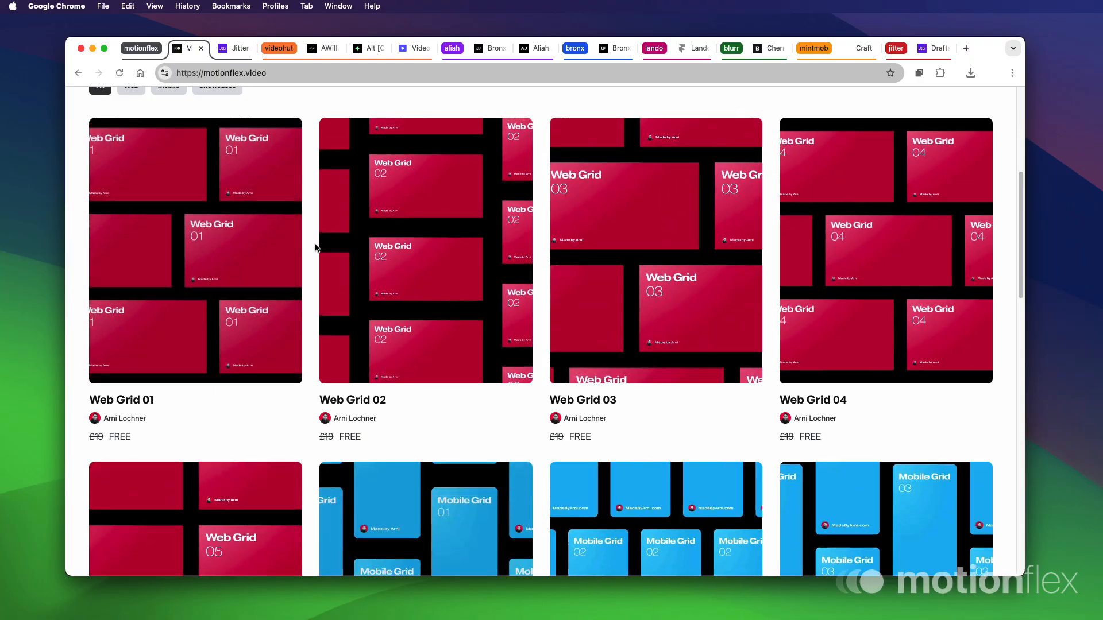
scroll(315, 249, "down", 2)
scroll(315, 253, "down", 10)
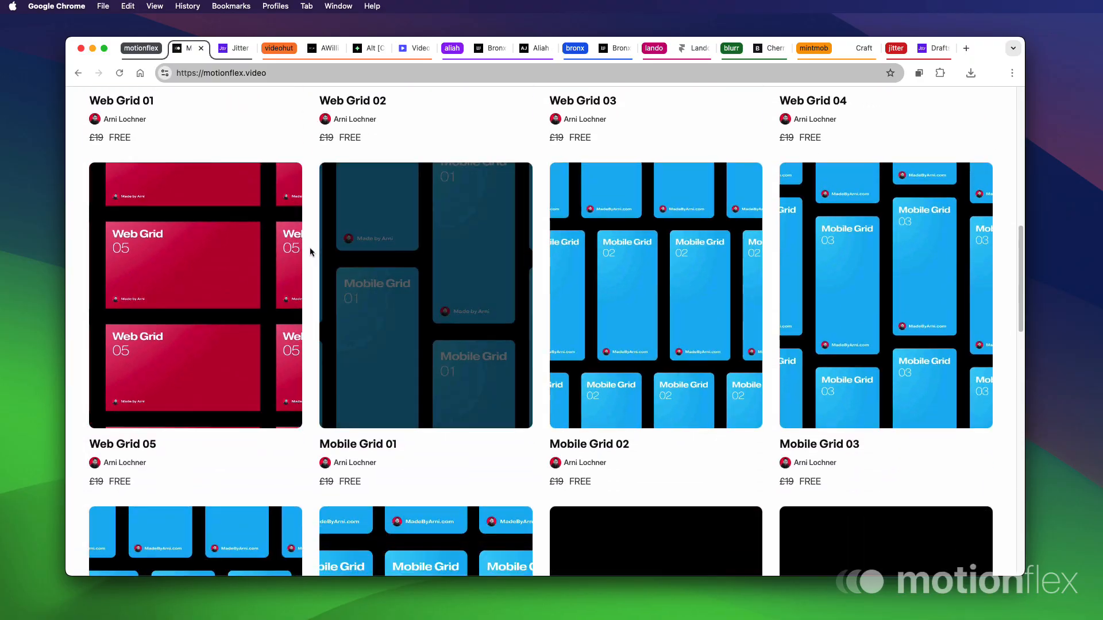
scroll(309, 252, "down", 20)
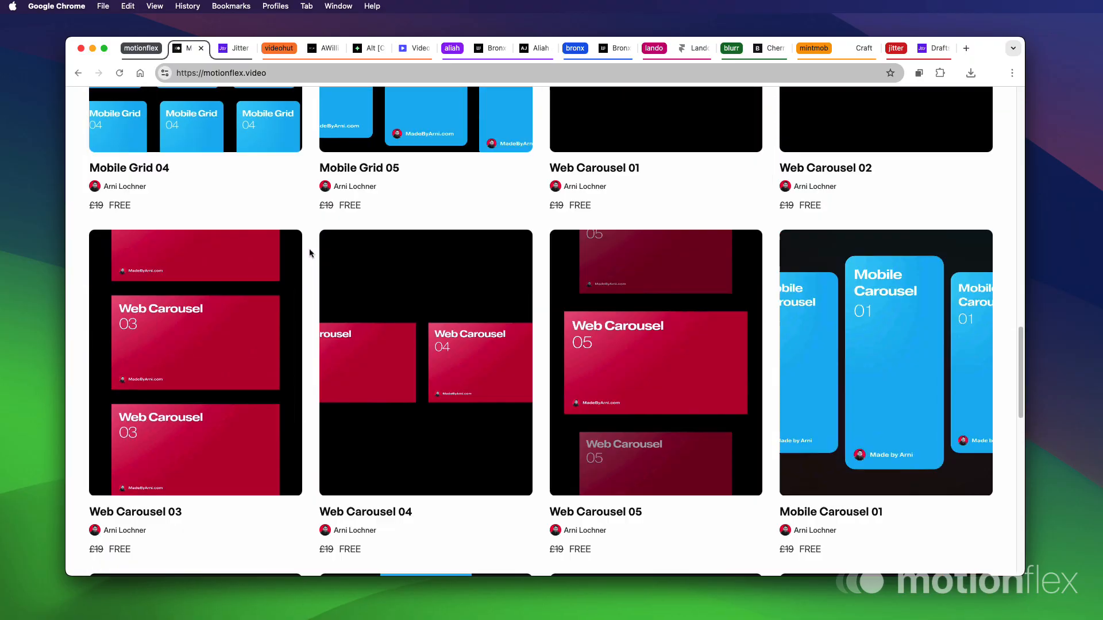
scroll(309, 252, "down", 20)
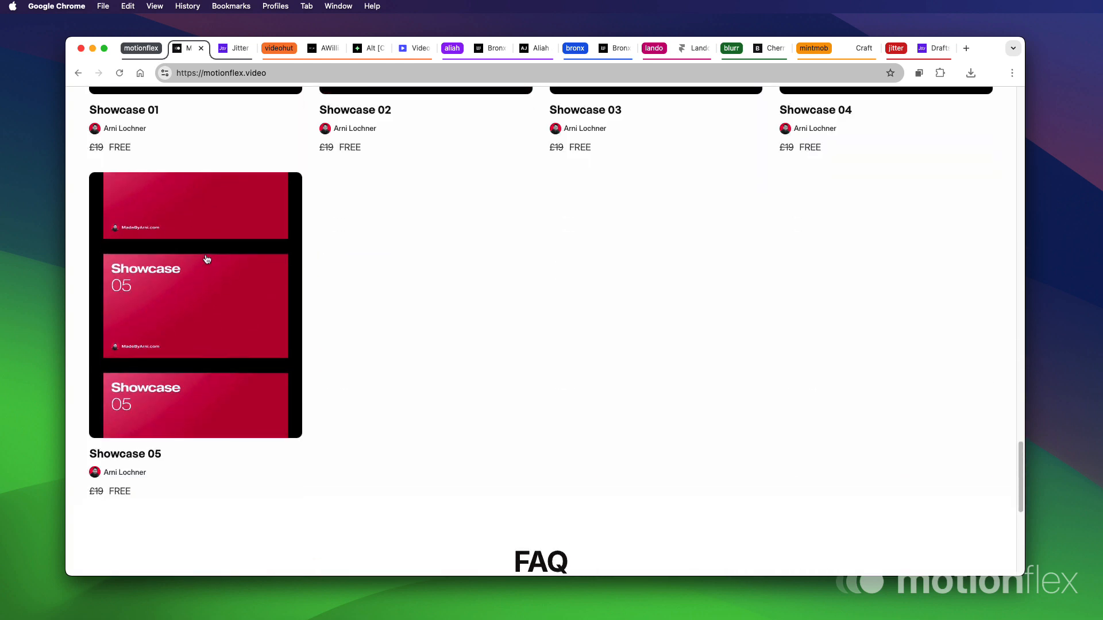
Open the Showcase 05 template page and examine its preview animations and the included sizes
scroll(379, 299, "up", 3)
left_click(299, 338)
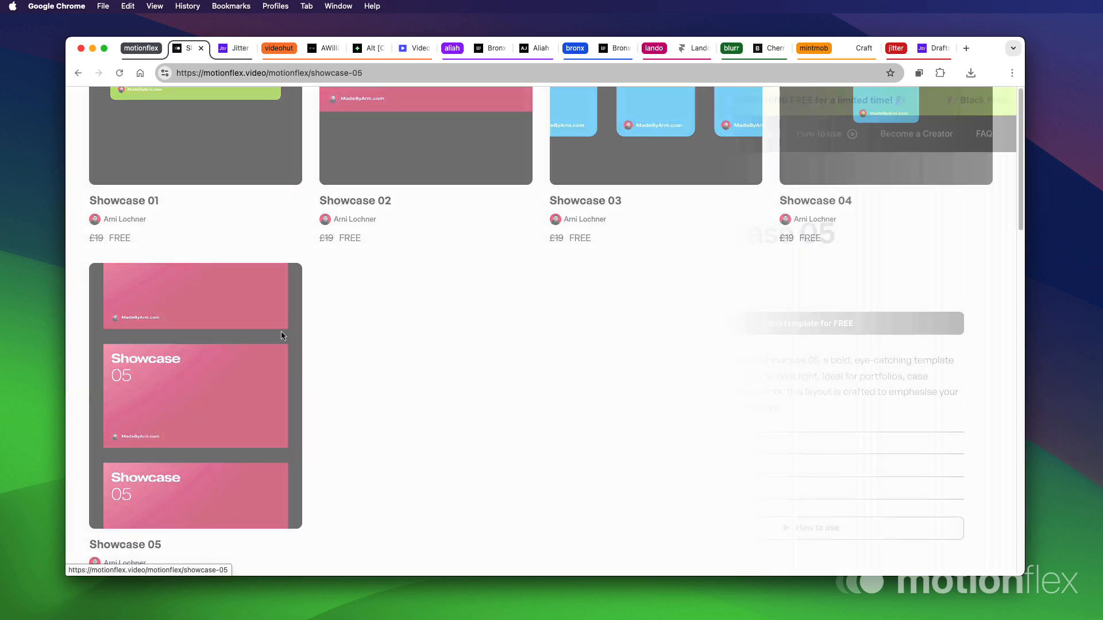
scroll(284, 328, "down", 2)
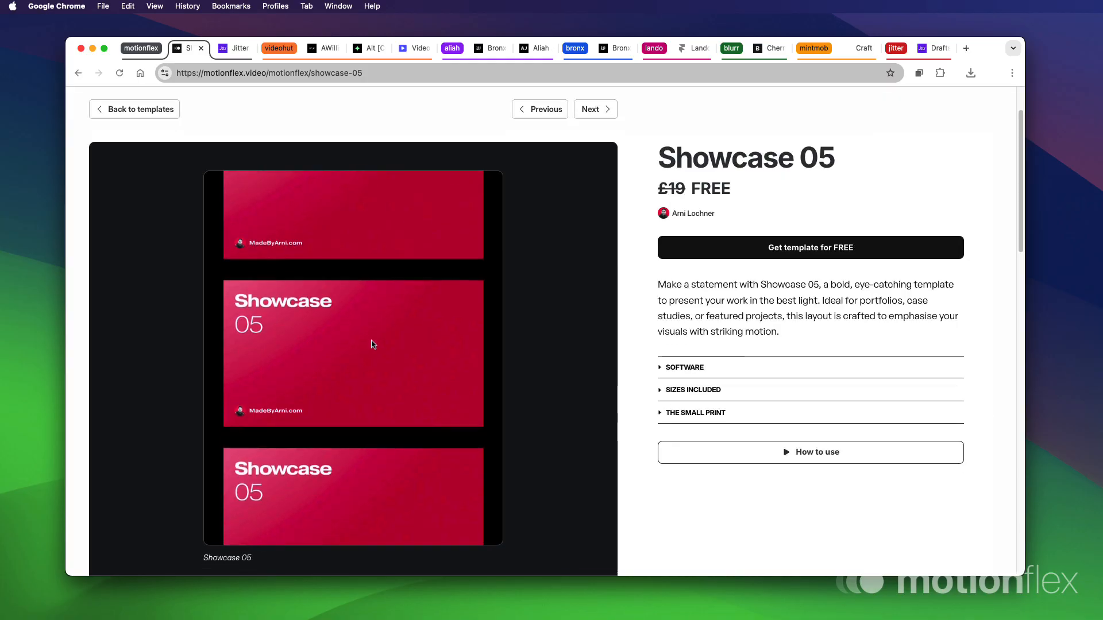
scroll(556, 340, "down", 1)
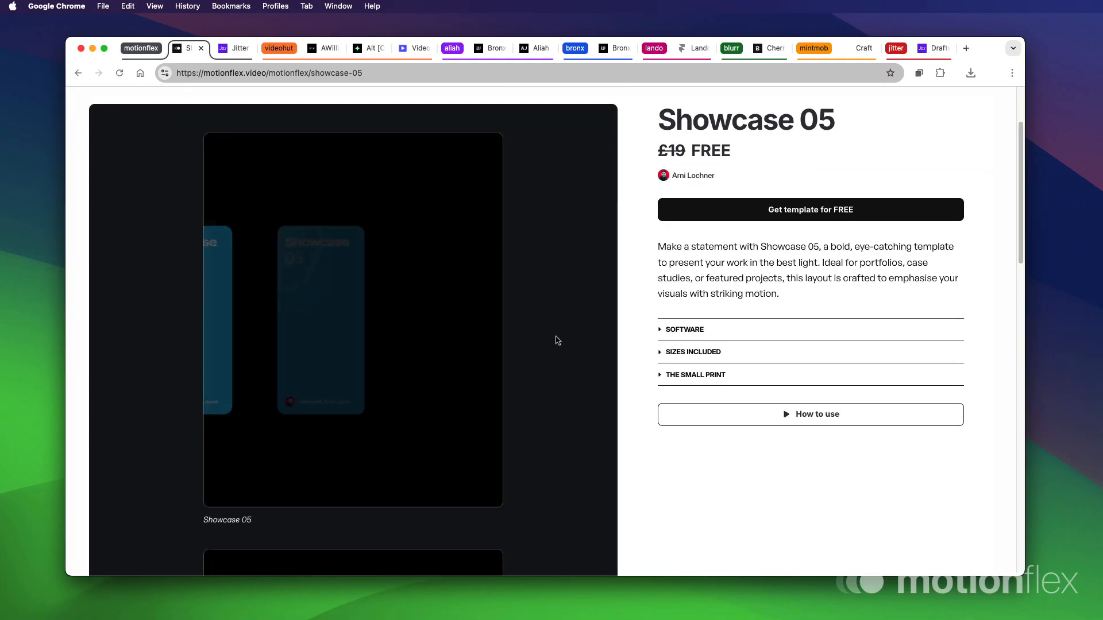
scroll(555, 338, "down", 10)
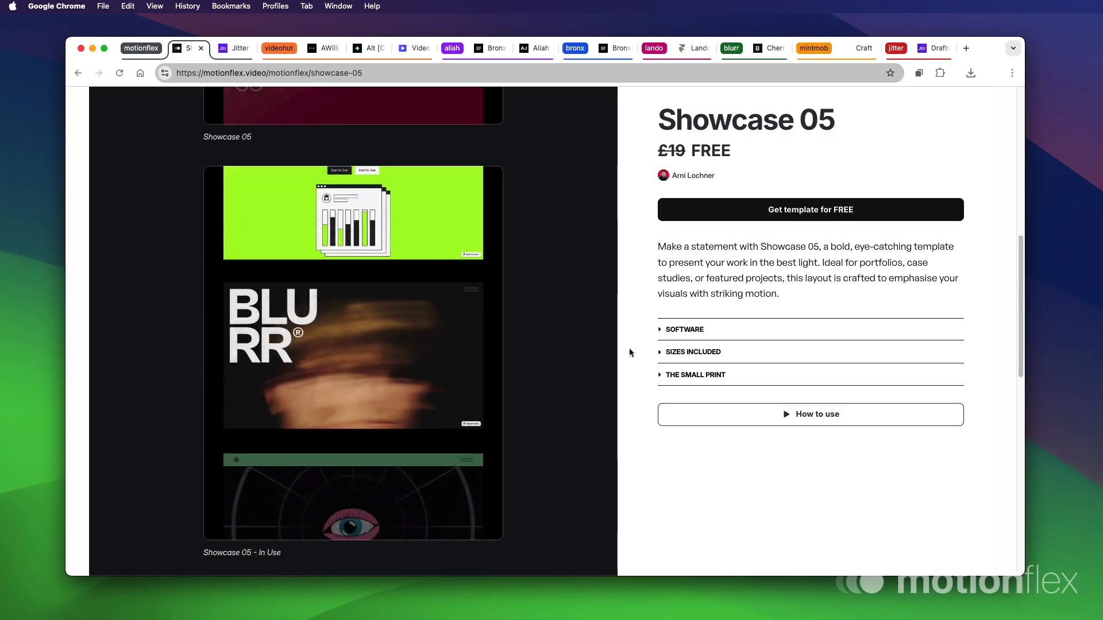
left_click(661, 352)
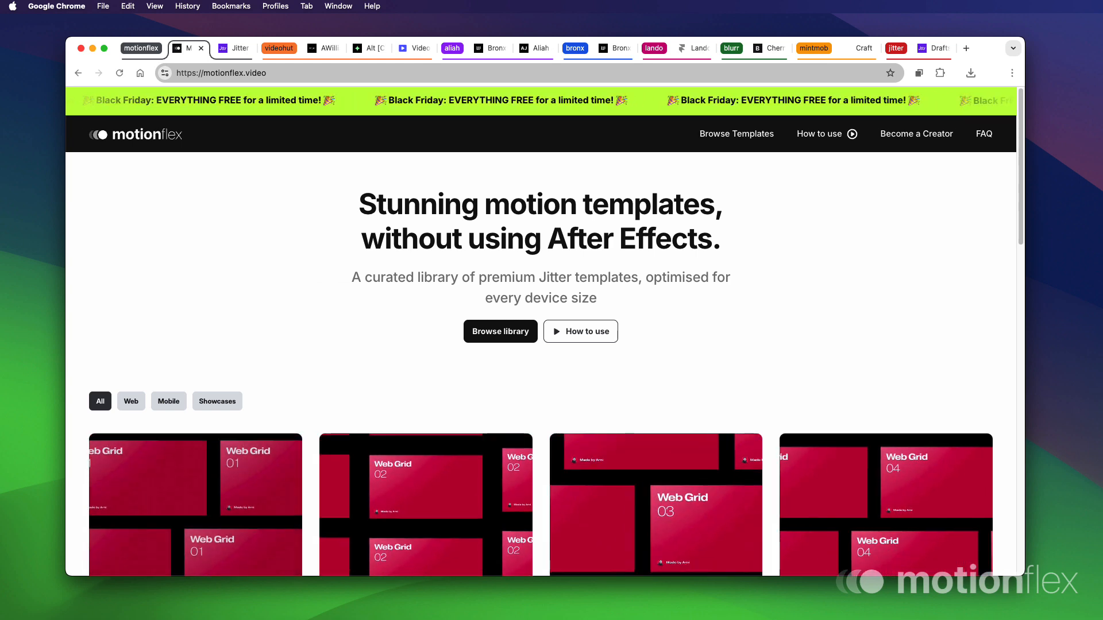
Switch to the template instructions PDF in Preview, open the linked Web Carousel 01 (16:9) template and duplicate it for editing
key("super+Tab")
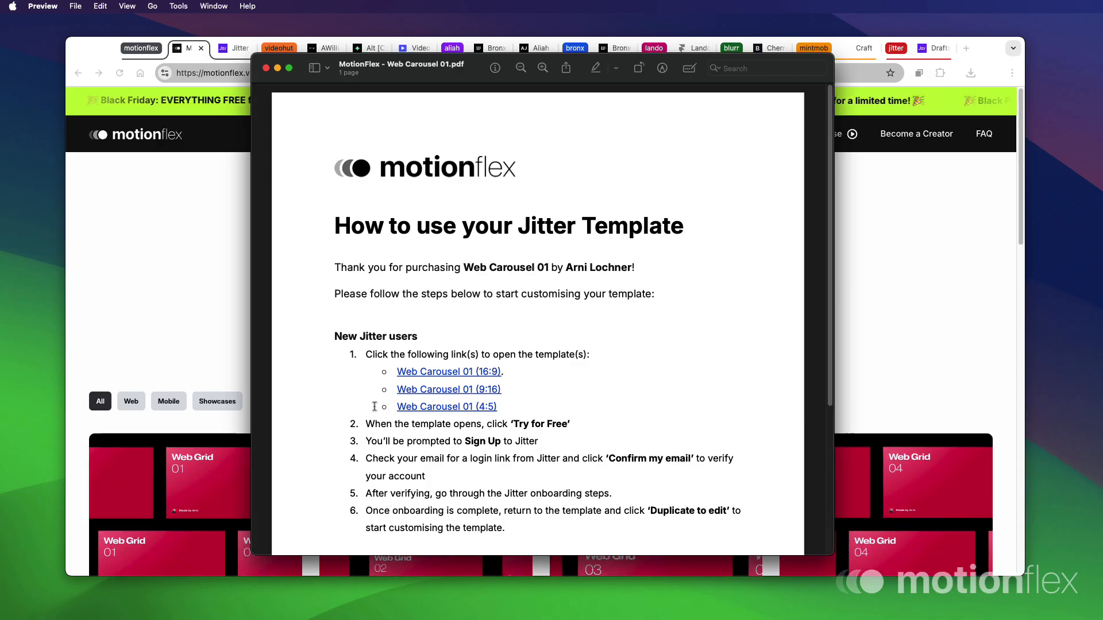
left_click(399, 372)
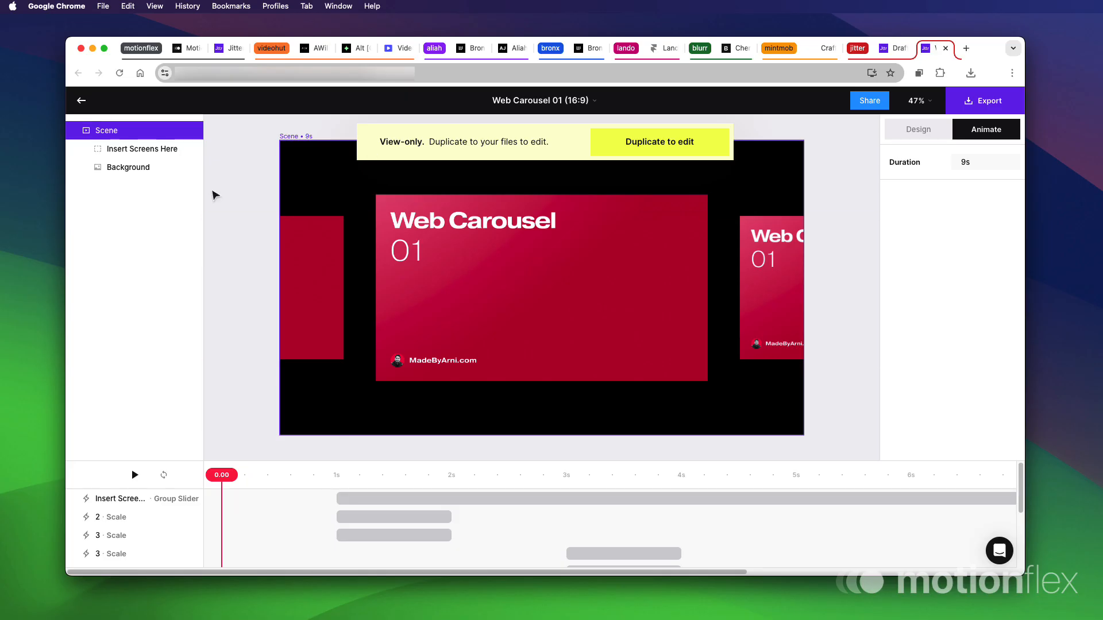
left_click_drag(226, 472, 224, 430)
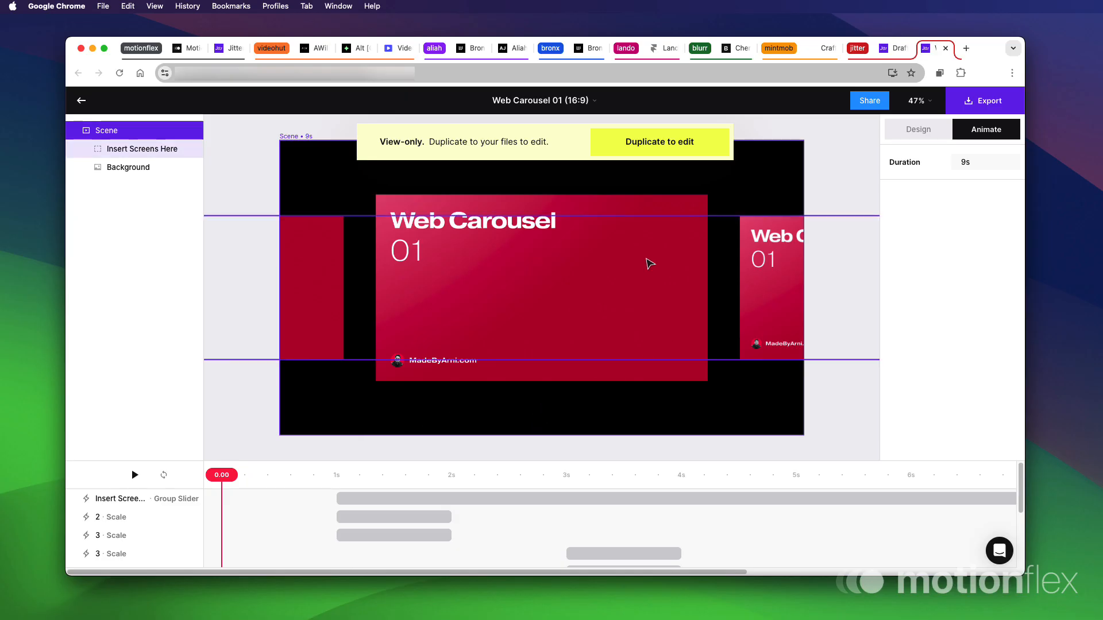
left_click(658, 146)
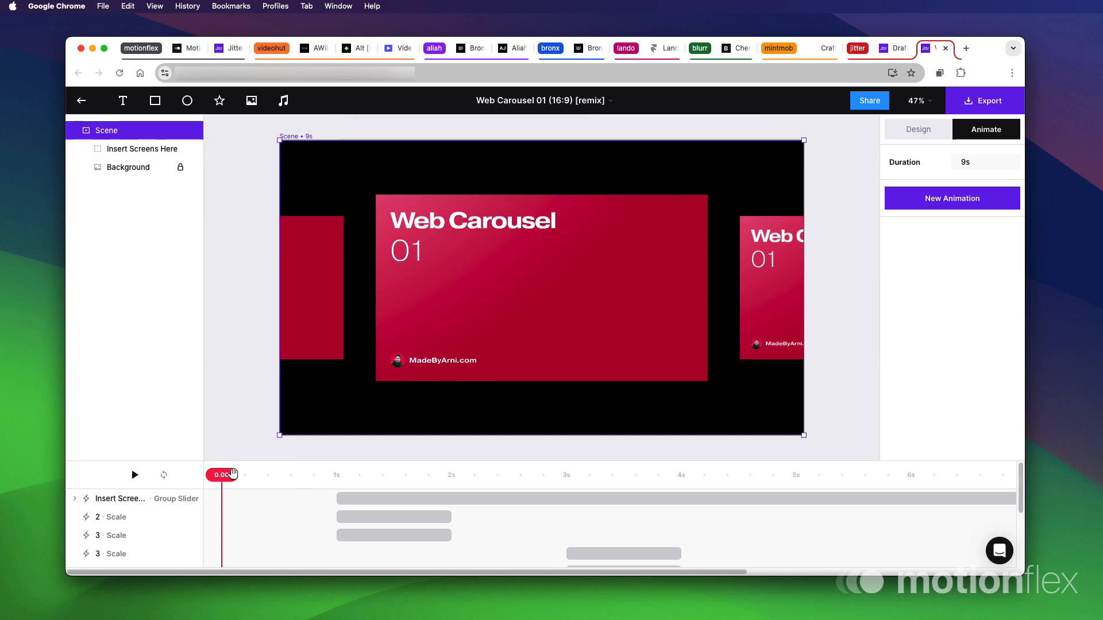
Preview the carousel animation along the timeline and check the centre slide inside the Insert Screens Here group
left_click_drag(234, 474, 87, 402)
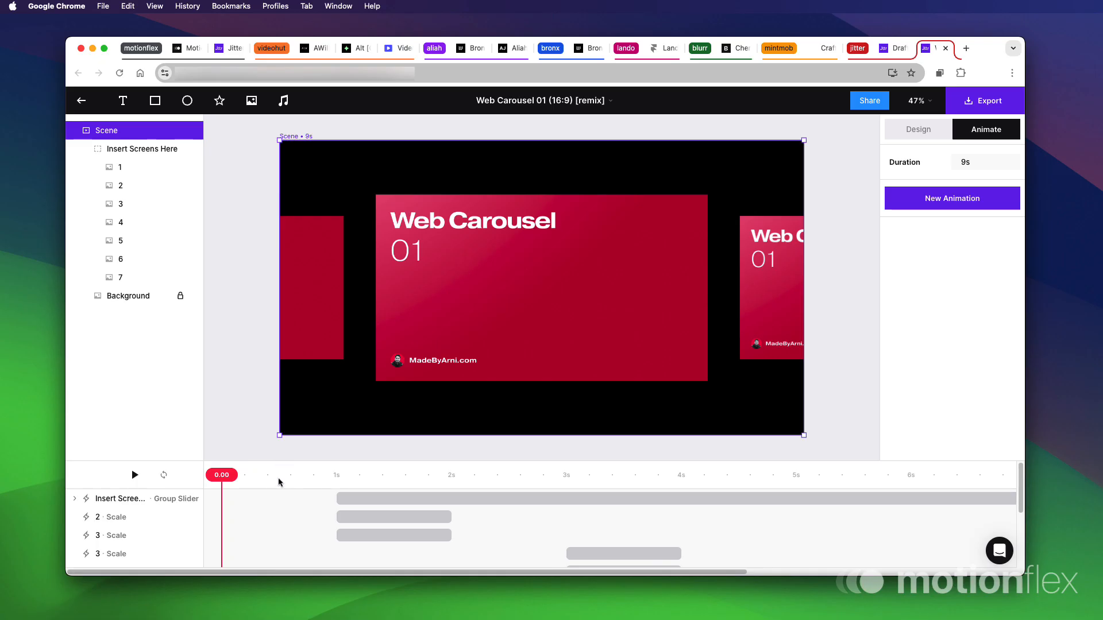
left_click_drag(279, 482, 329, 467)
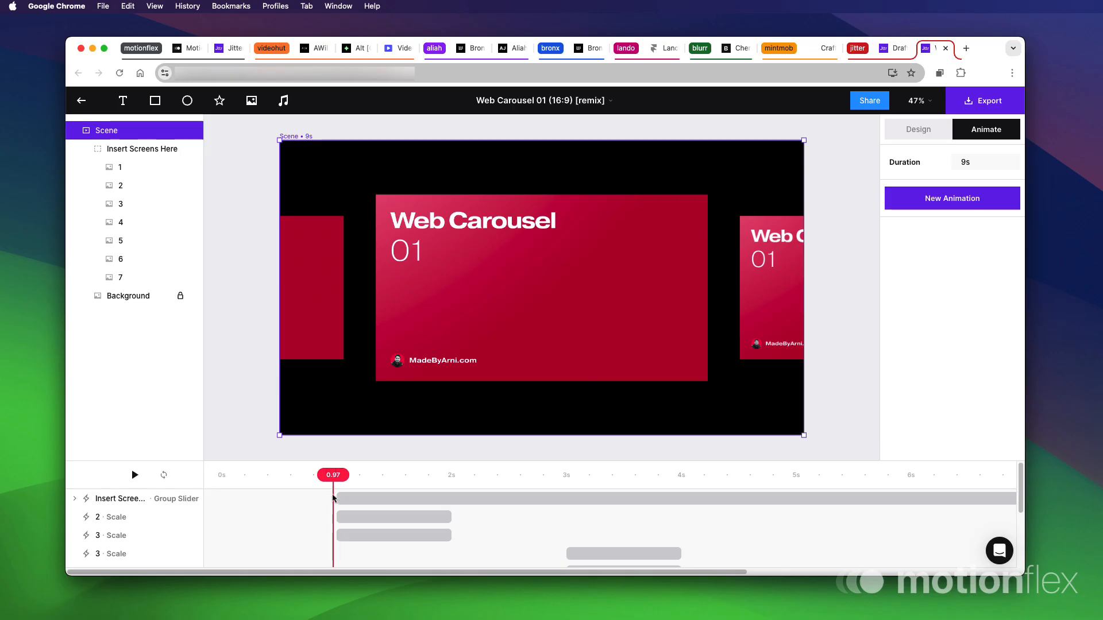
scroll(333, 505, "down", 2)
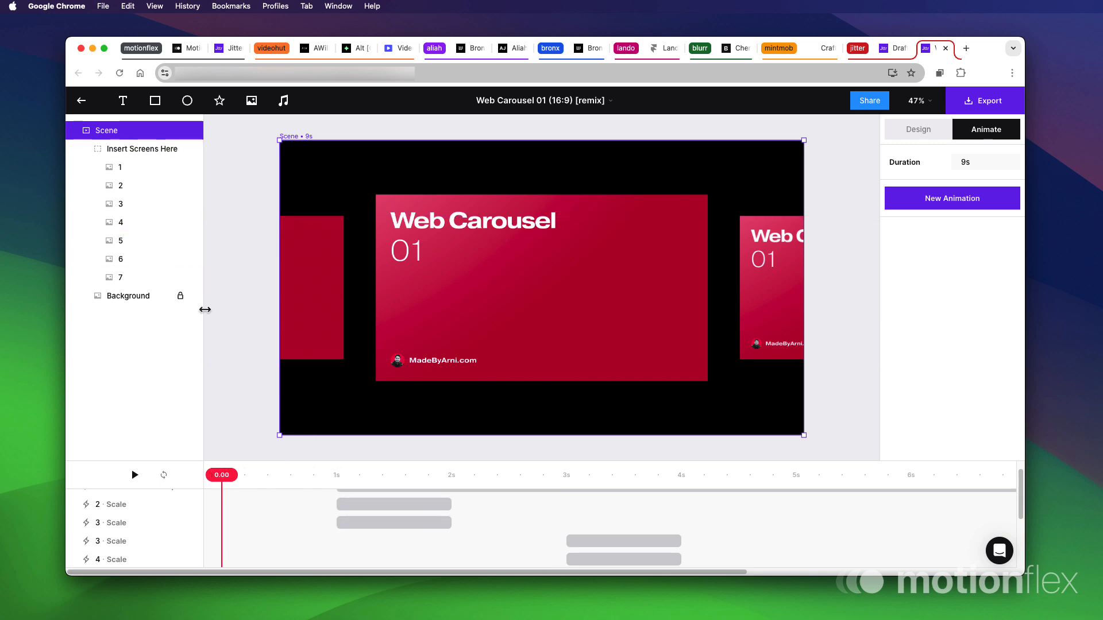
key("space")
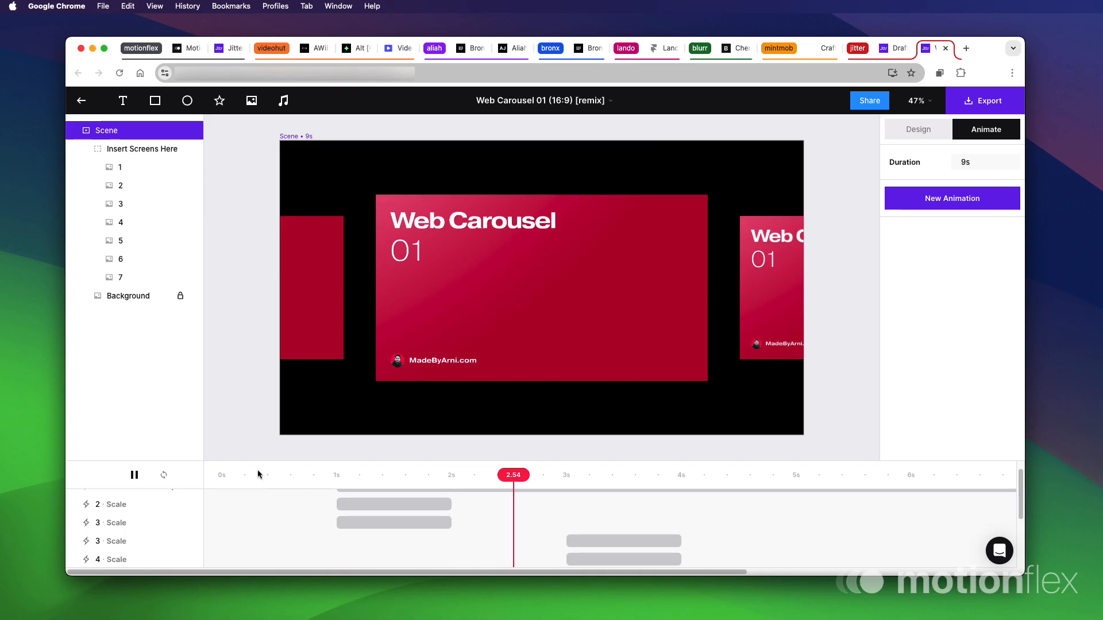
key("space")
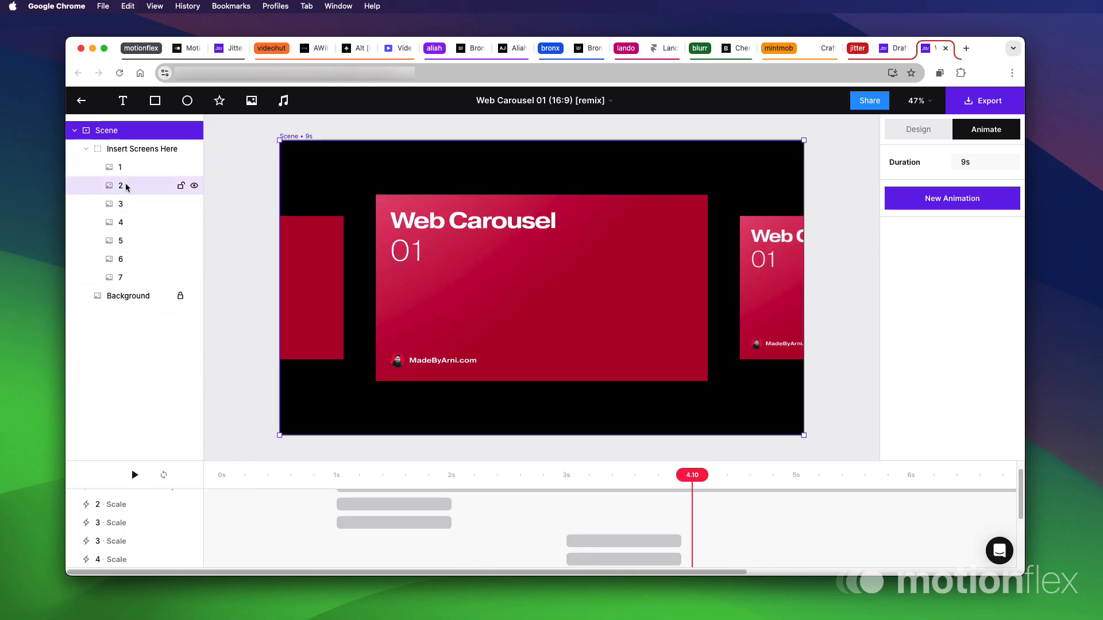
left_click(389, 241)
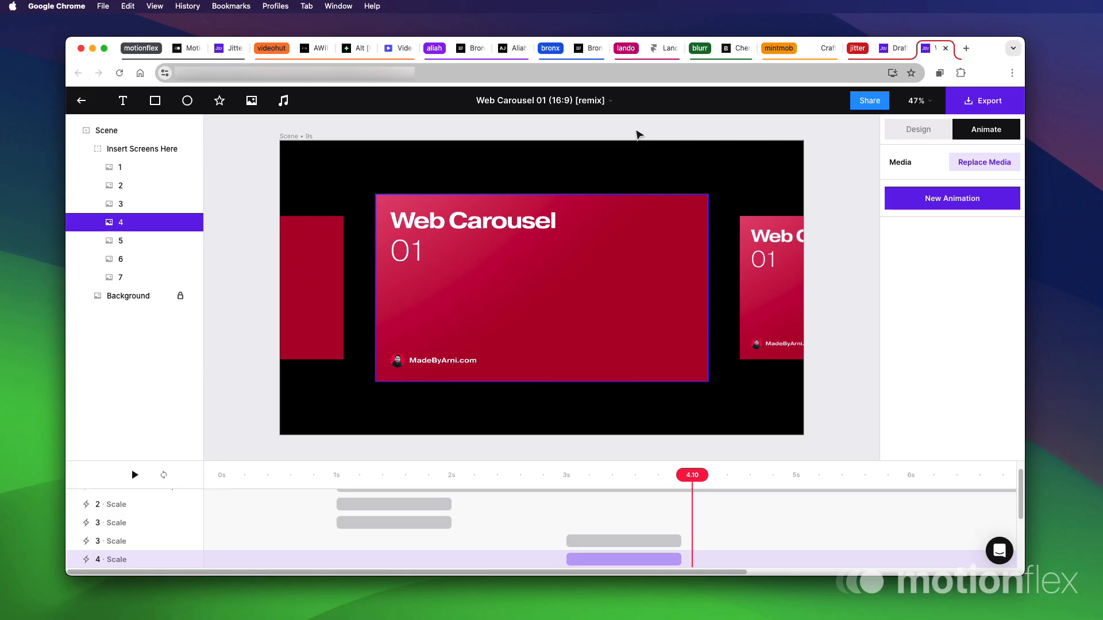
left_click(641, 133)
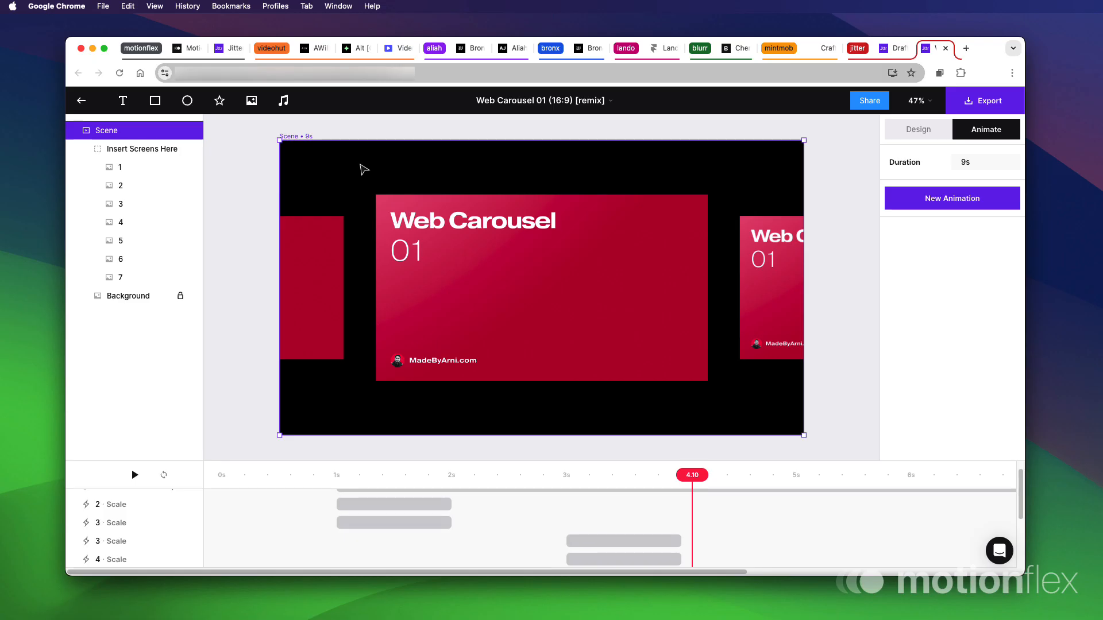
Switch to the videographer portfolio website in the videohut group and show it in the developer tools' device emulation view
left_click(309, 51)
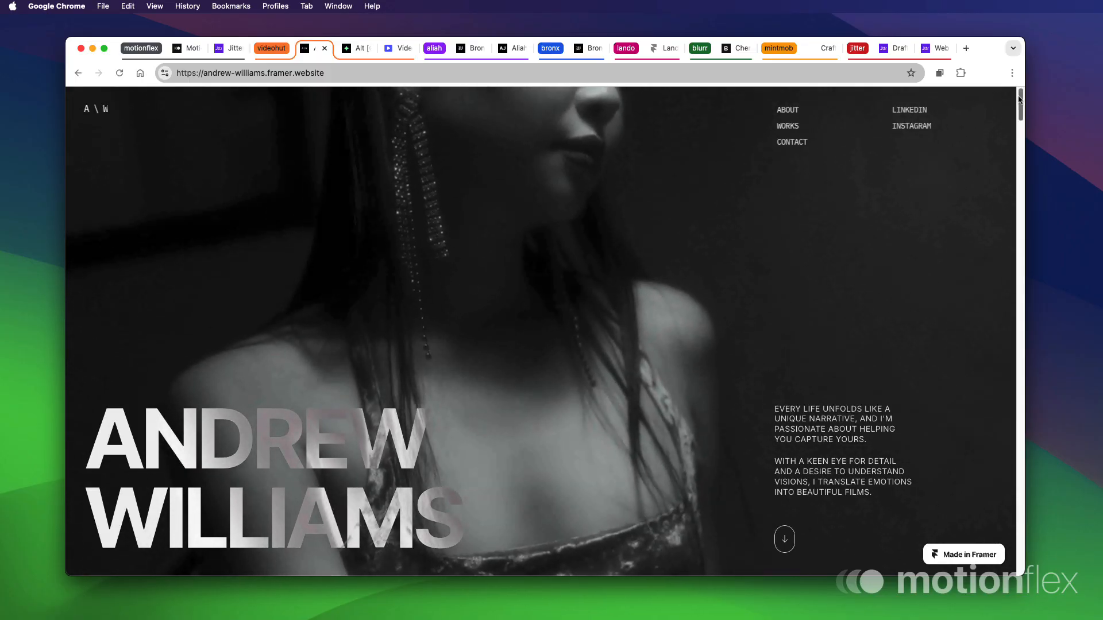
mouse_move(1019, 98)
left_mouse_down()
mouse_move(1024, 184)
mouse_move(1020, 92)
left_mouse_up()
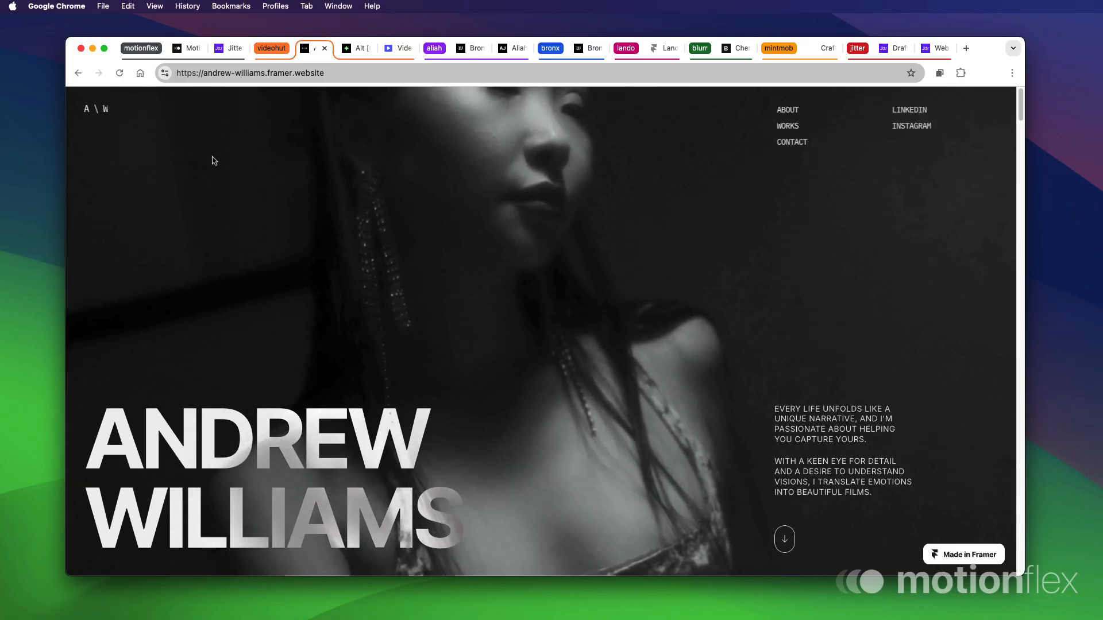
left_click(155, 6)
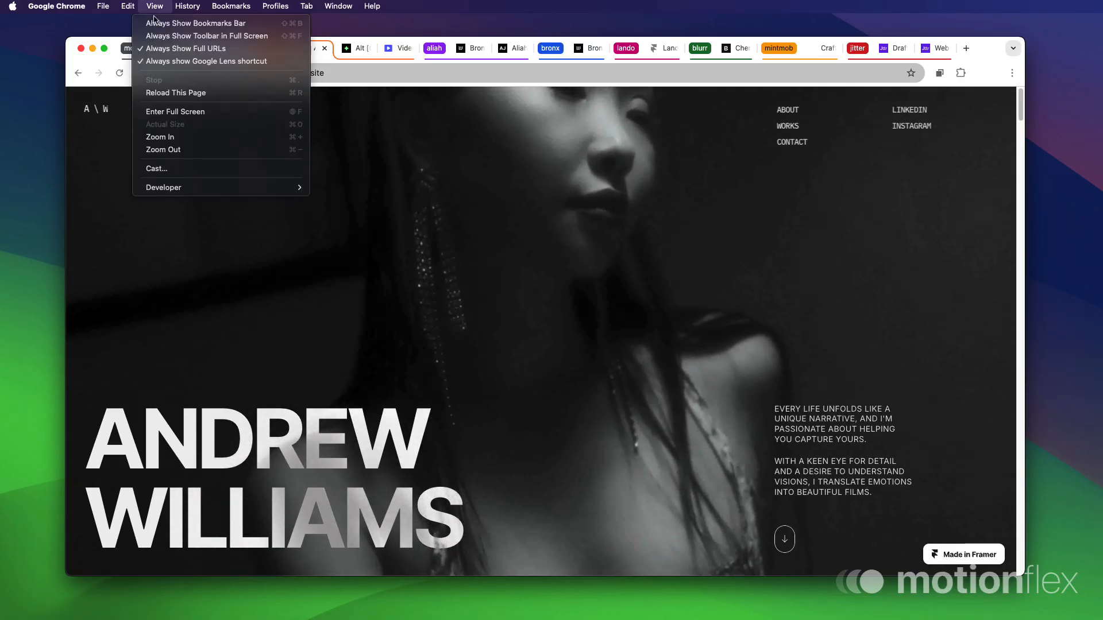
mouse_move(283, 189)
left_click(329, 201)
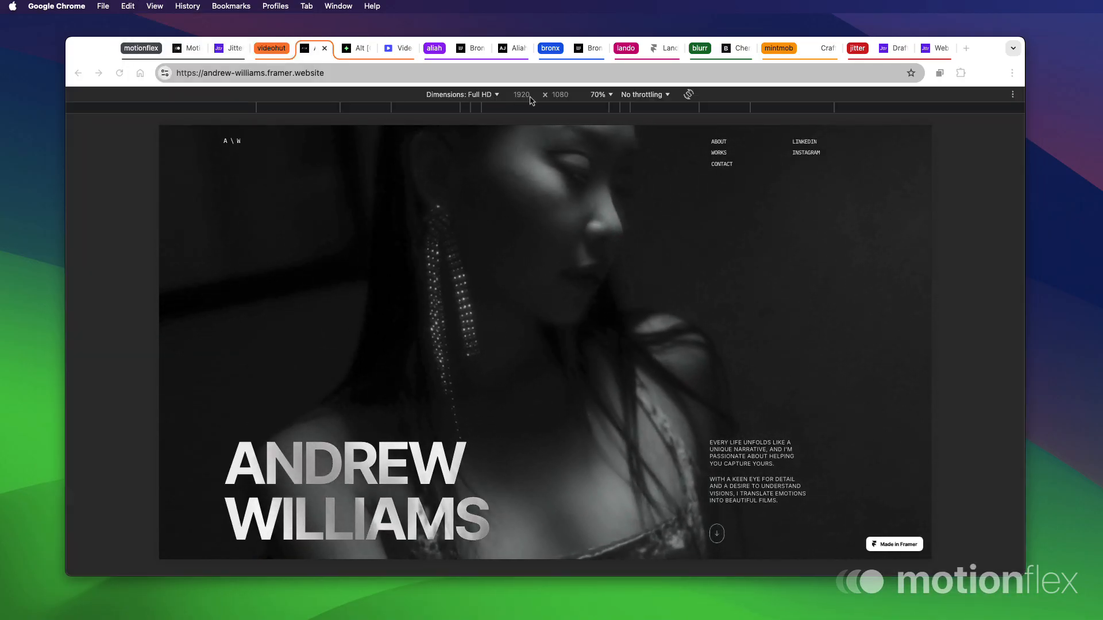
Set the emulated page dimensions to Responsive at 1920 × 1080
left_click(487, 95)
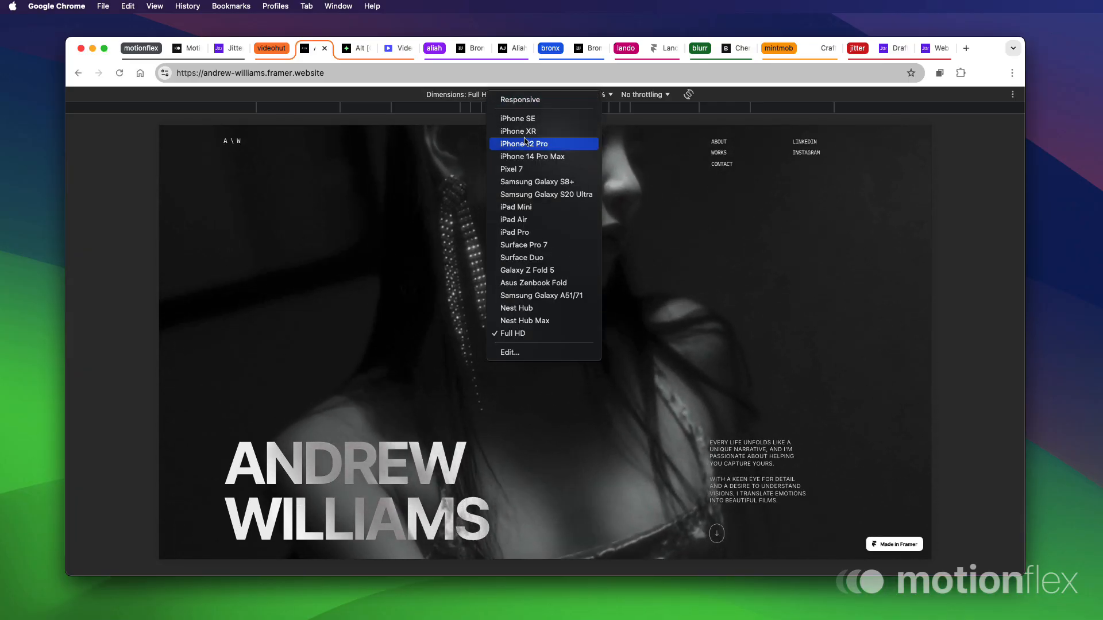
left_click(520, 100)
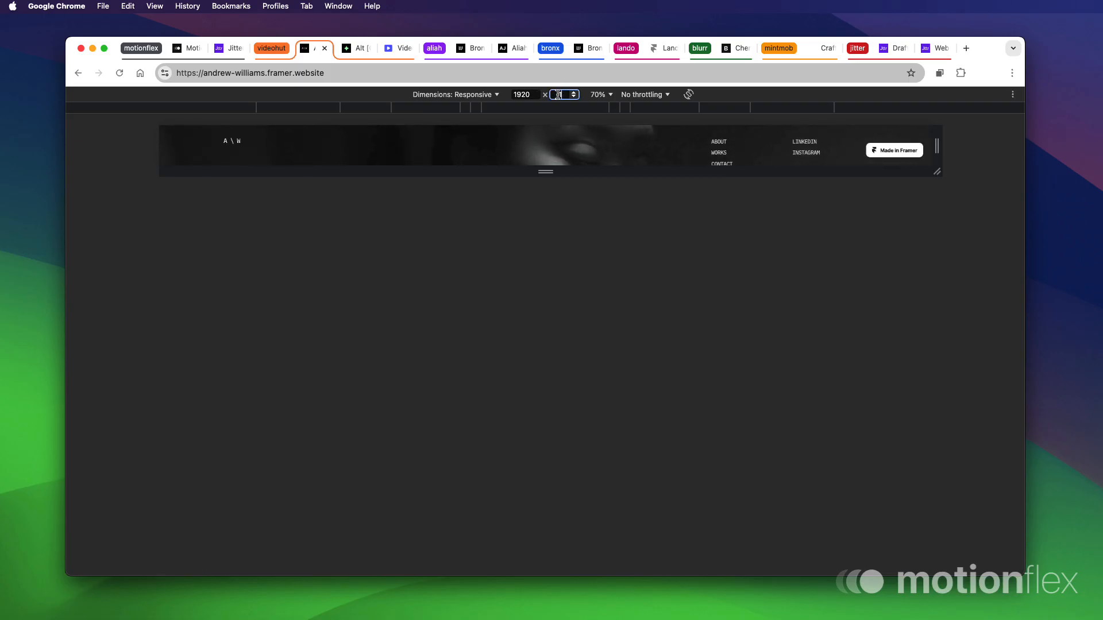
key("Return")
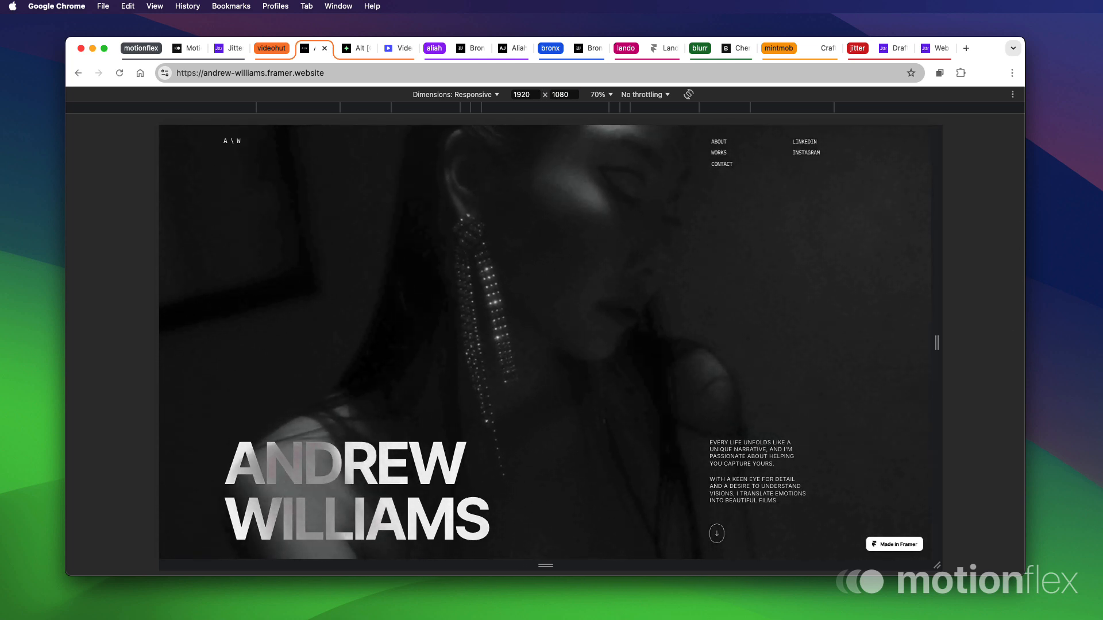
Open QuickTime Player and start a new screen recording over the emulated portfolio page
key("super+space")
type("qui")
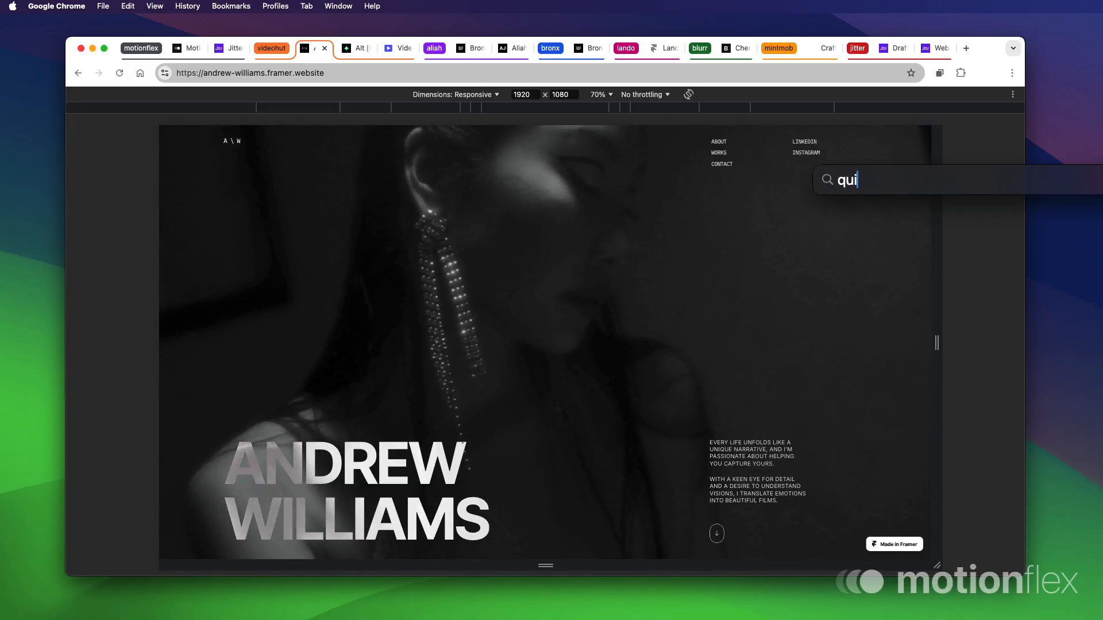
type("cktime Player")
key("Return")
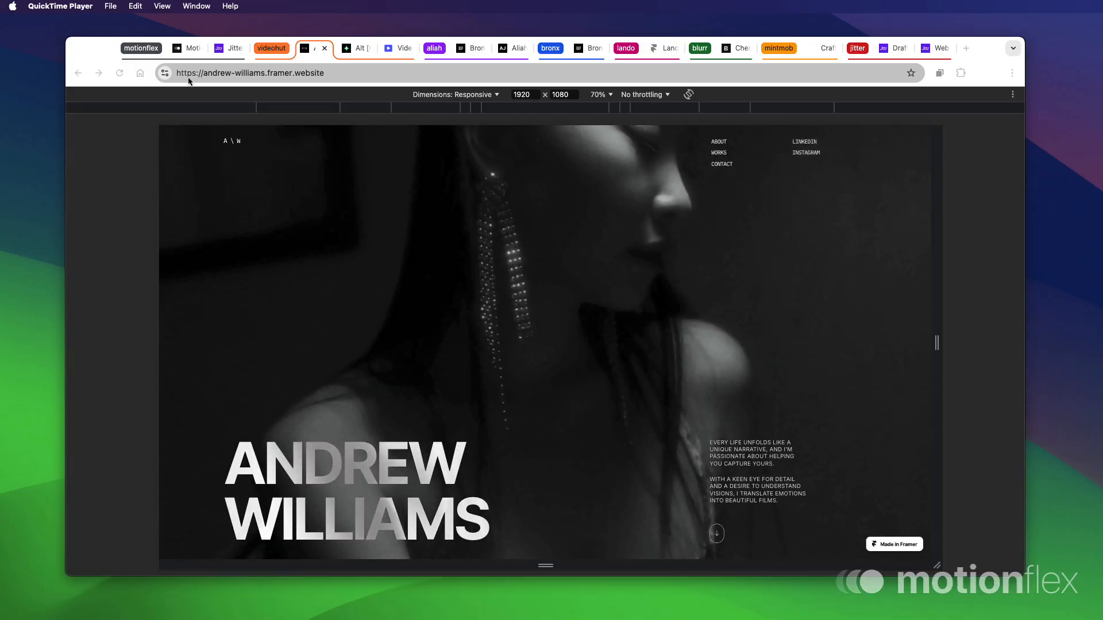
left_click(110, 6)
left_click(122, 46)
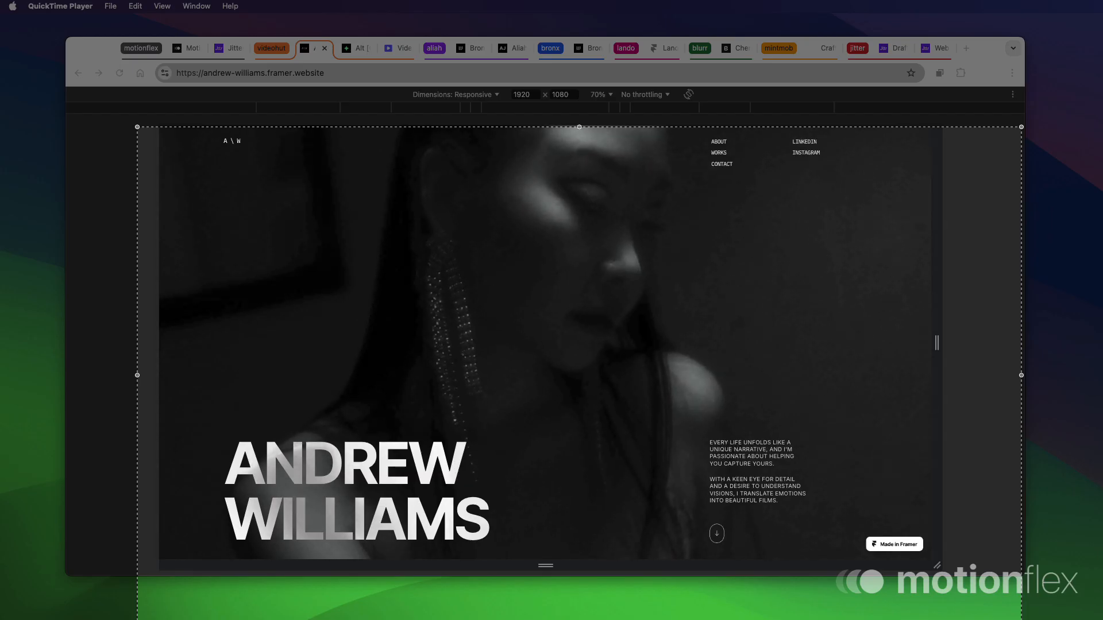
Fit the screen recording area exactly to the edges of the emulated 1920 × 1080 page
left_click_drag(1020, 619, 933, 563)
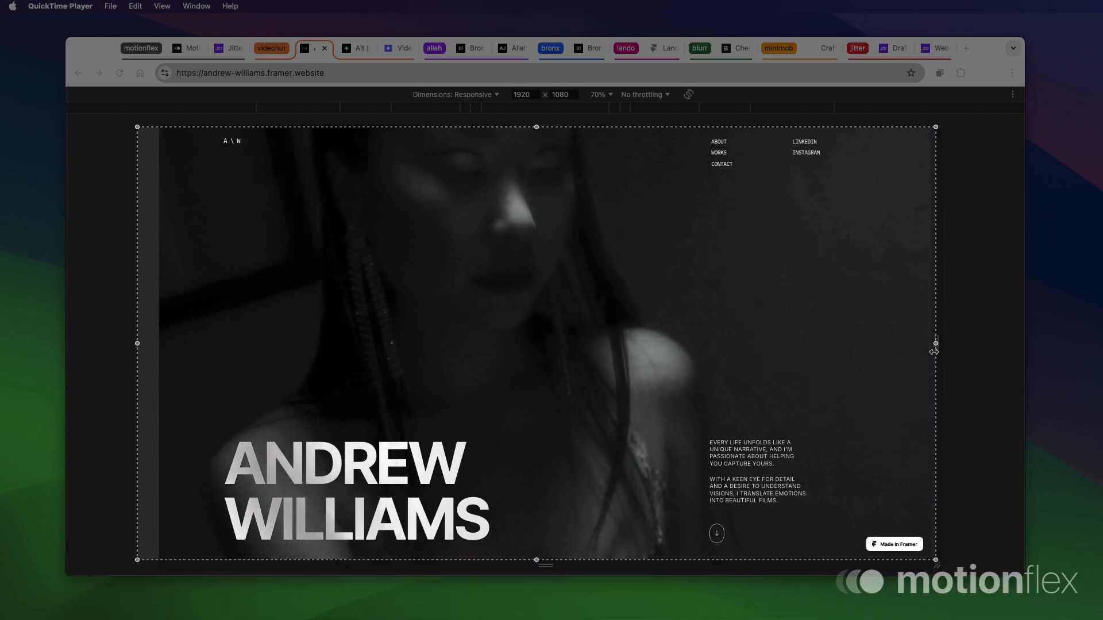
left_click_drag(931, 344, 926, 343)
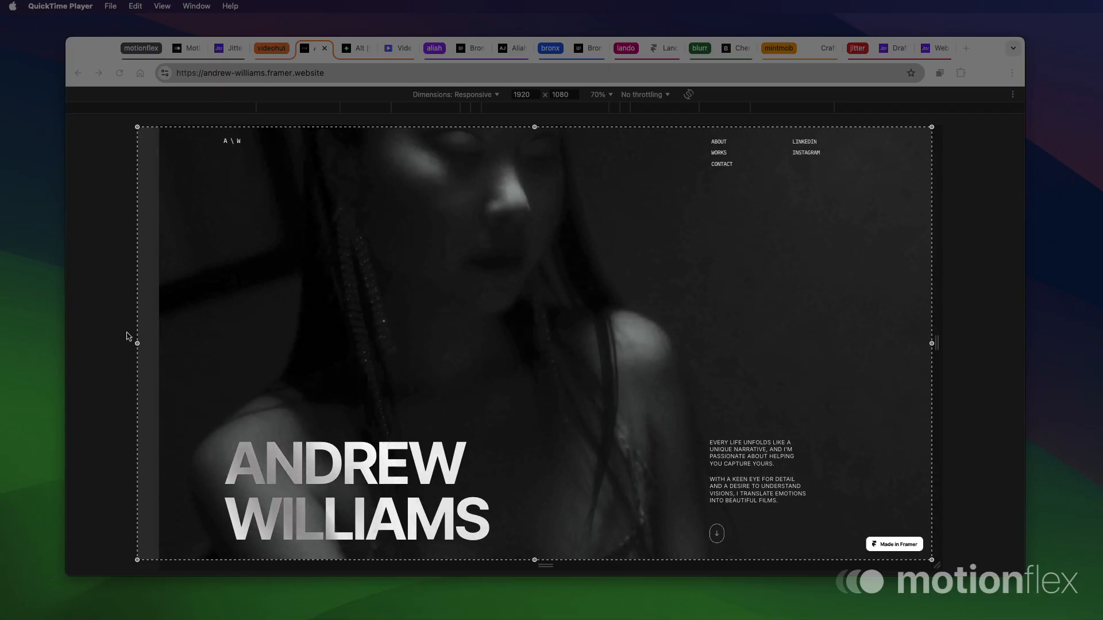
left_click_drag(138, 343, 158, 341)
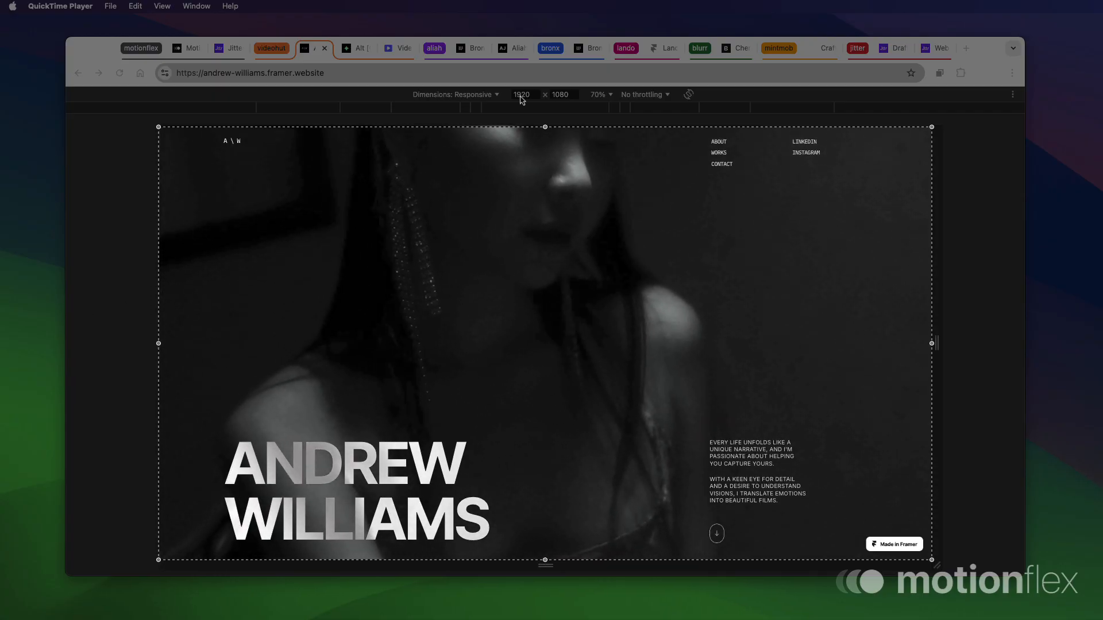
left_click_drag(544, 128, 536, 126)
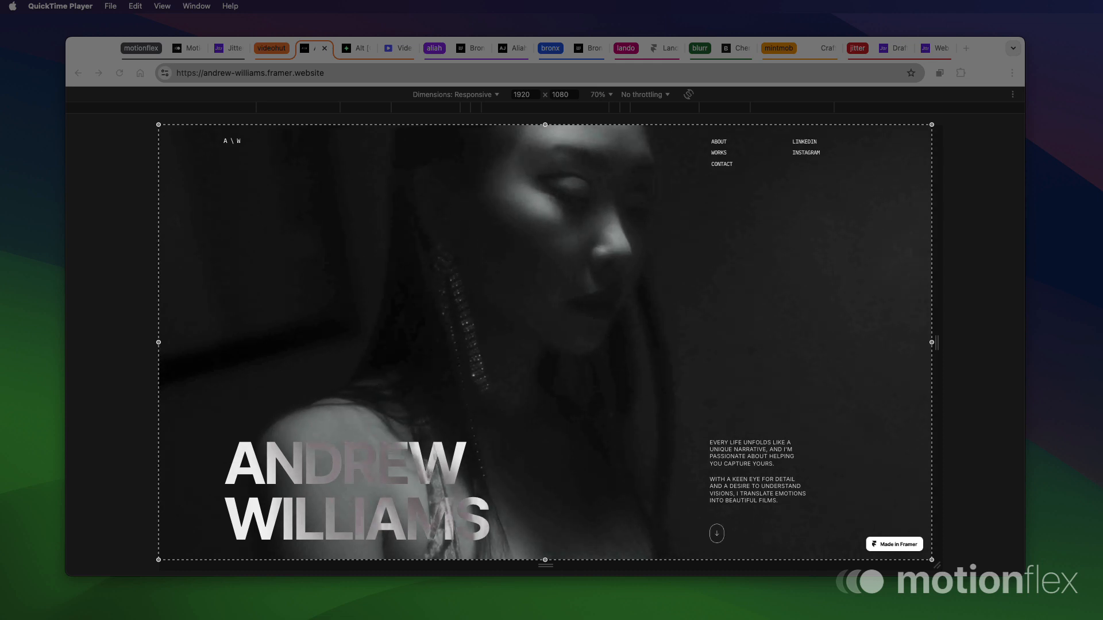
Record a scroll through the portfolio page from the hero down to the Awards section and play back the clip
key("Return")
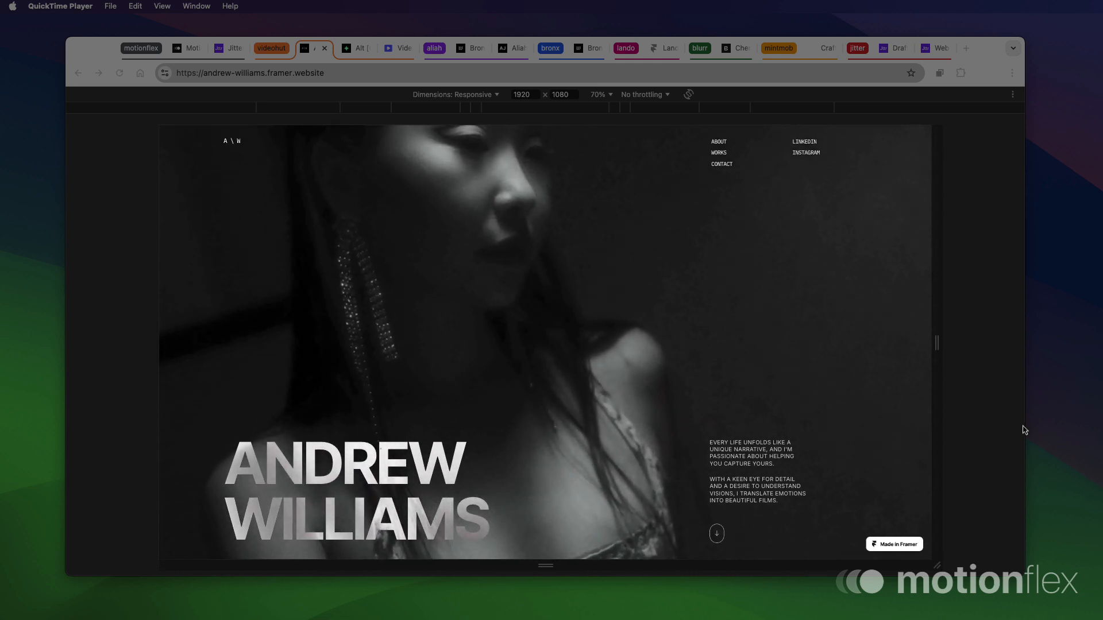
scroll(878, 335, "down", 10)
left_click(879, 333)
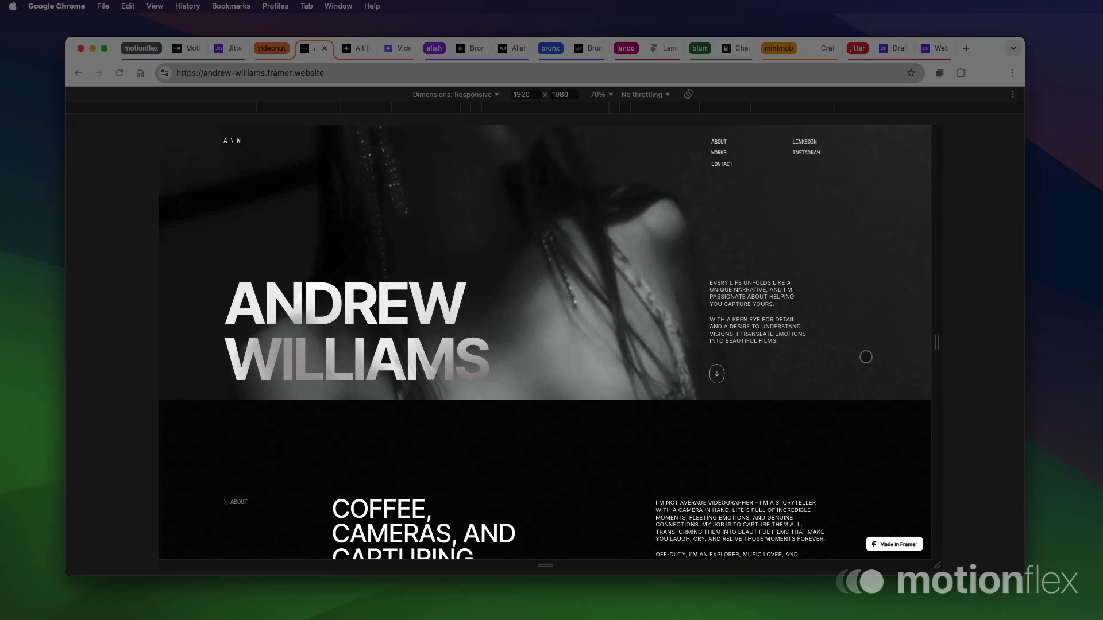
scroll(856, 299, "down", 10)
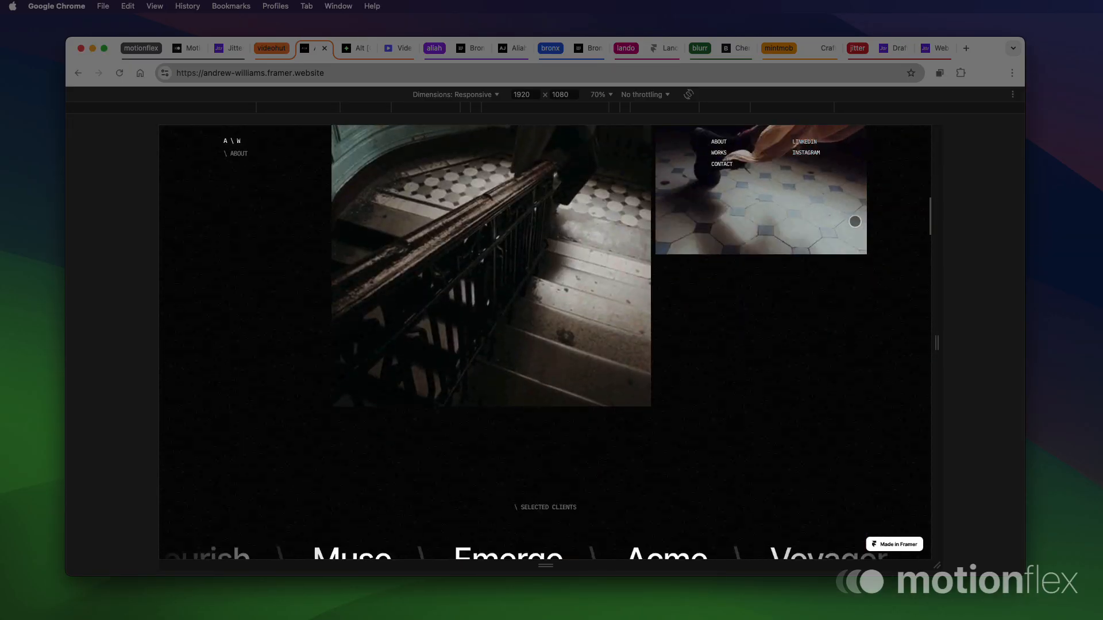
scroll(842, 339, "down", 5)
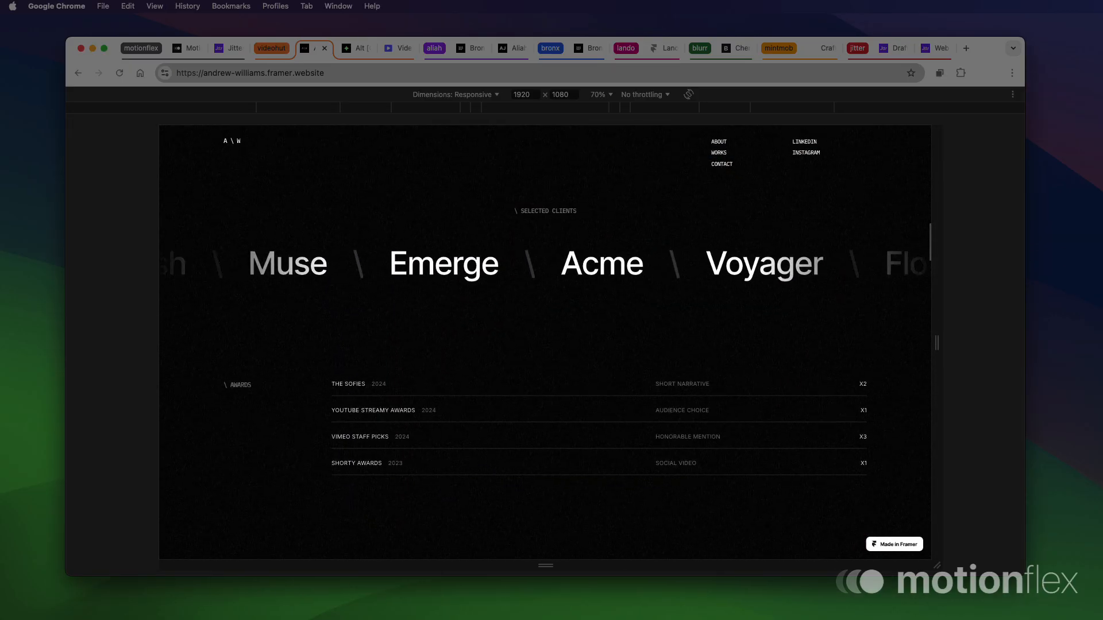
key("ctrl+super+Escape")
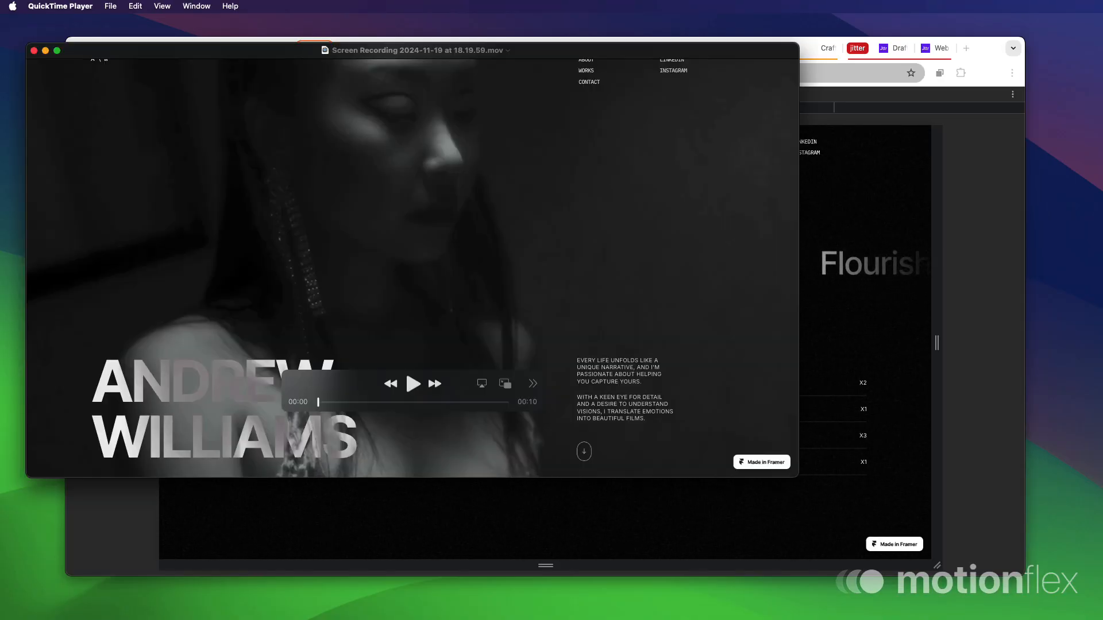
key("space")
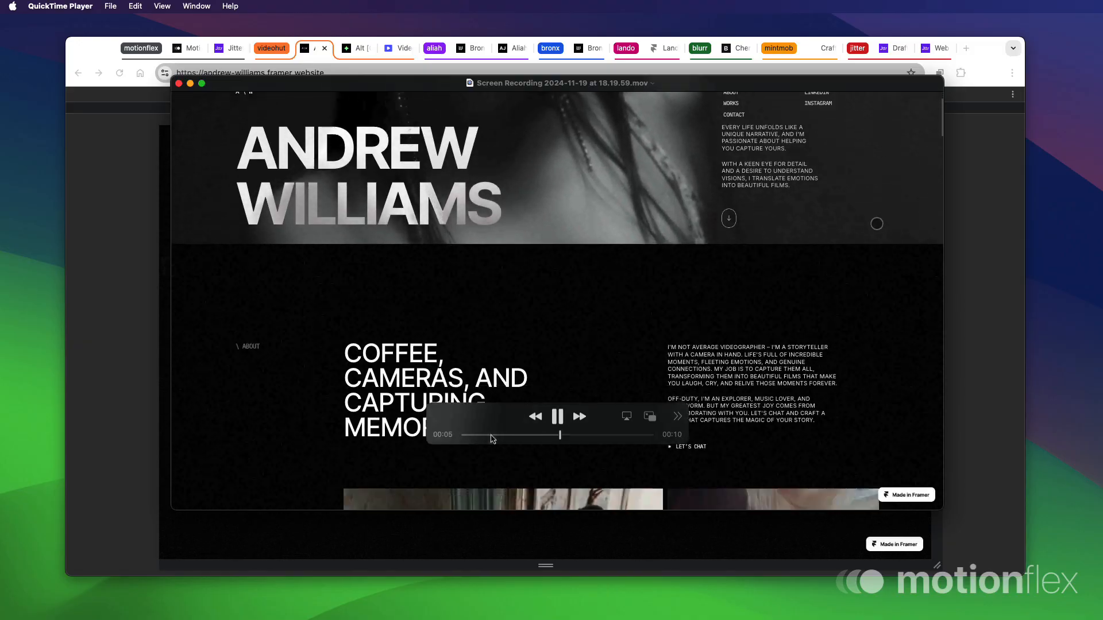
left_click(178, 84)
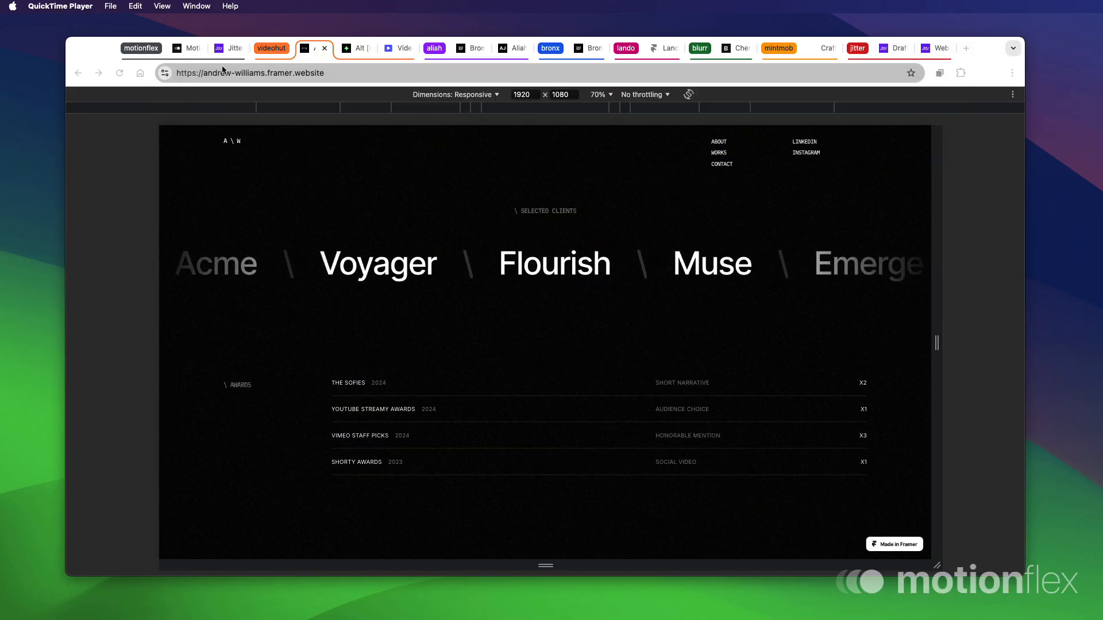
Return to the Web Carousel 01 (16:9) remix in Jitter and replace the media of slide 2 with the portfolio recording
left_click(933, 53)
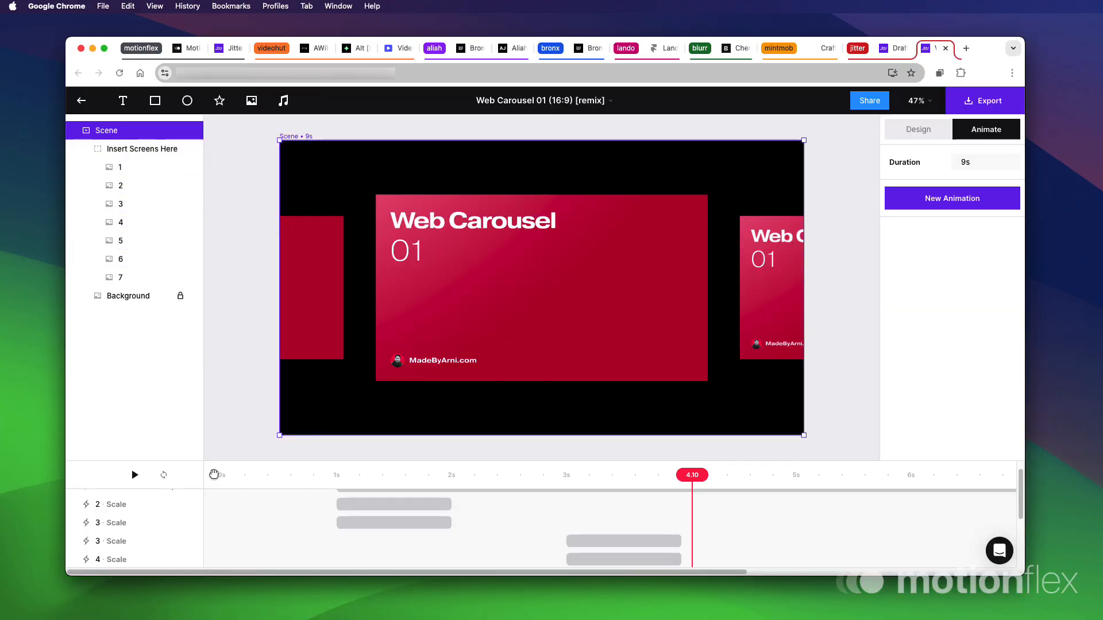
left_click_drag(228, 474, 287, 475)
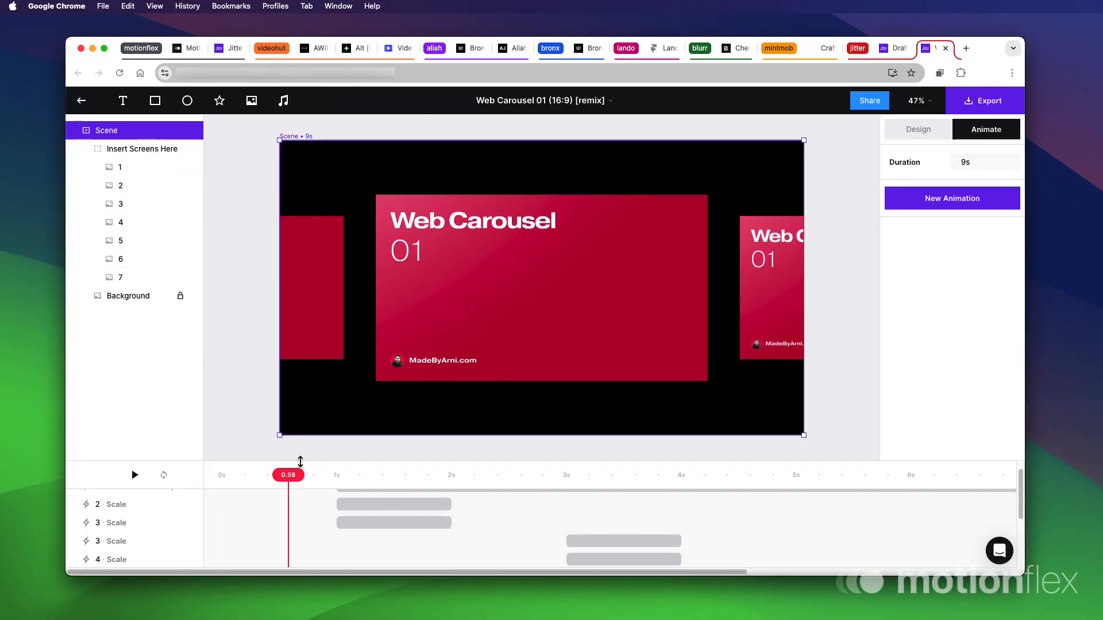
left_click(457, 318)
left_click(417, 210)
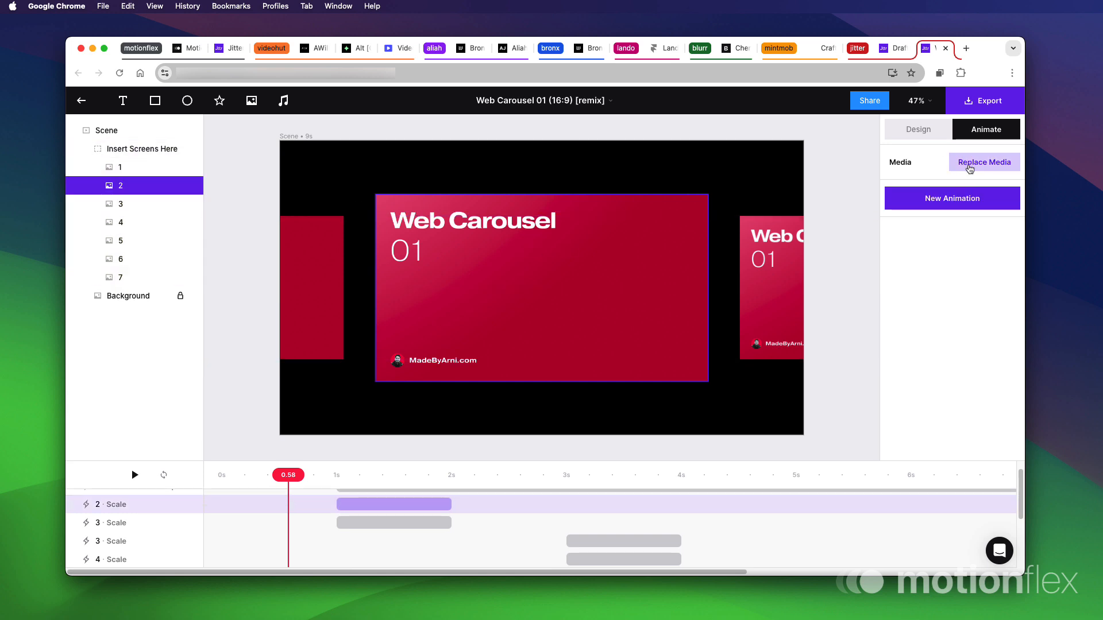
left_click(971, 165)
double_click(409, 271)
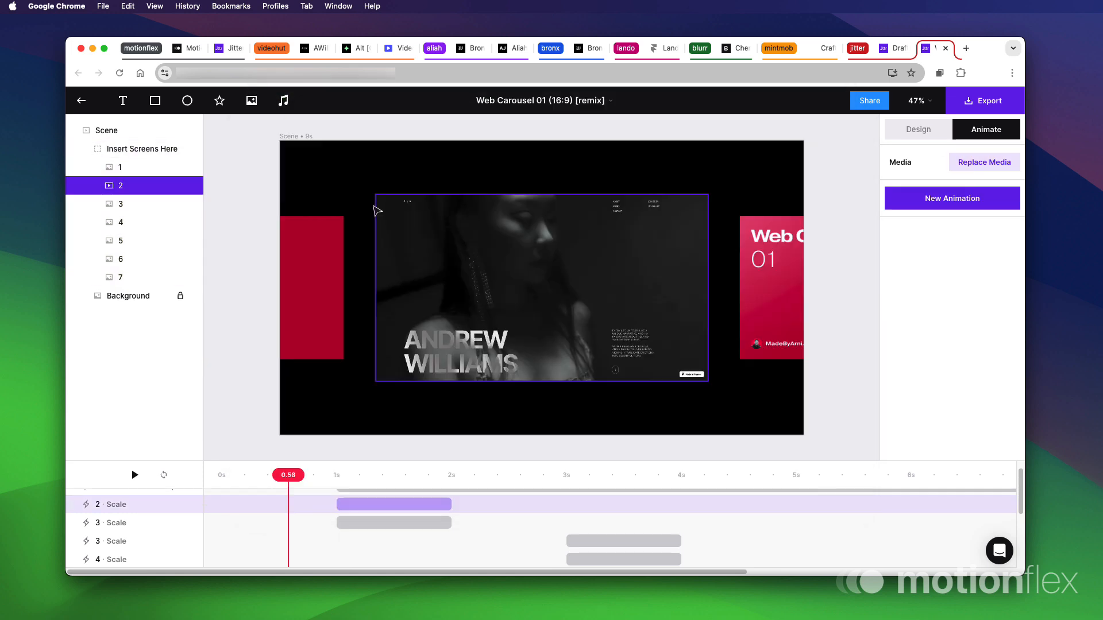
Play the carousel from the start to check how the recording in slide 2 runs
left_click(161, 476)
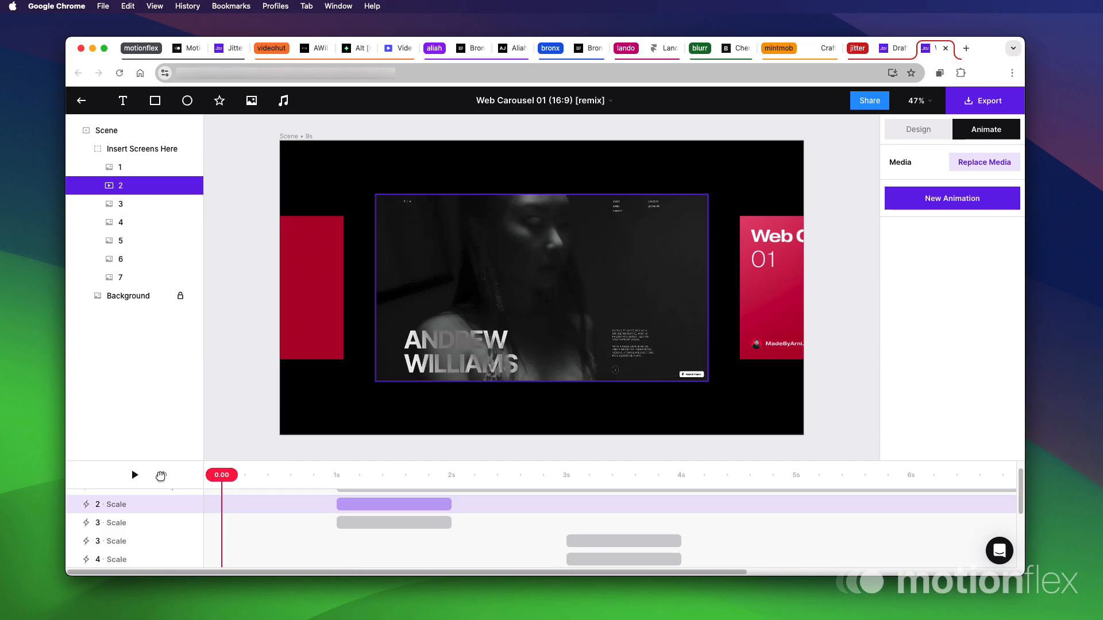
key("space")
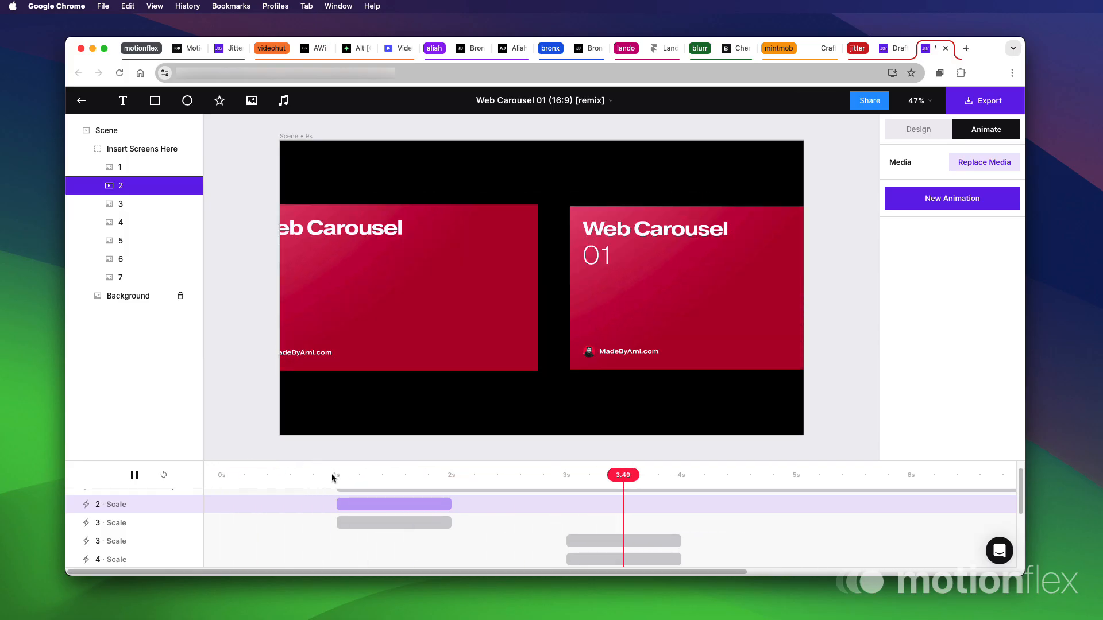
left_click_drag(342, 476, 230, 472)
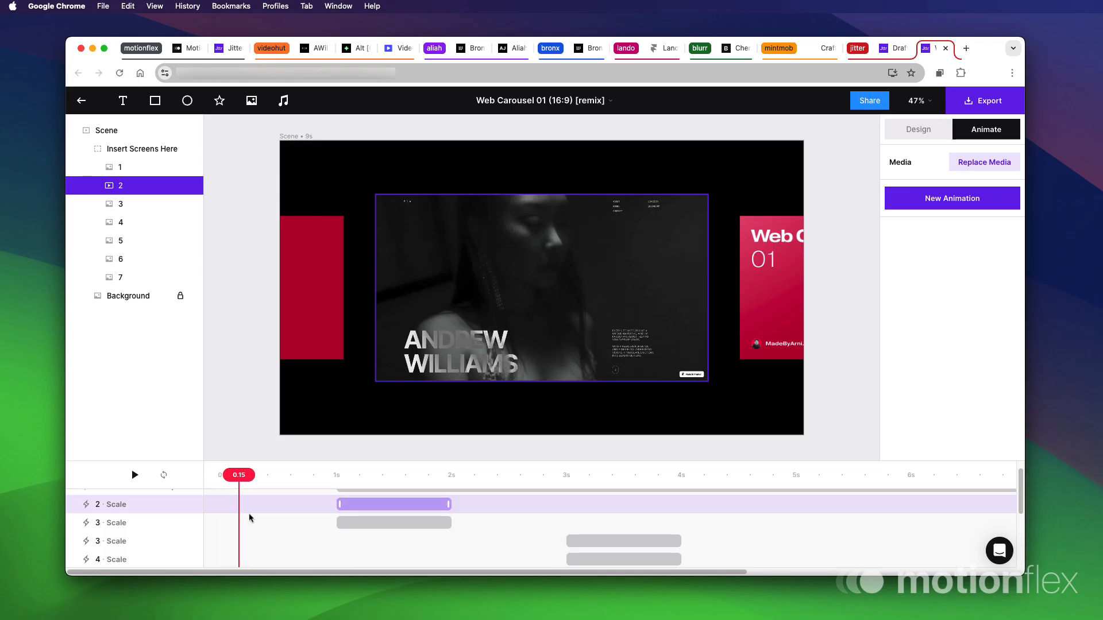
Set the start offset of slide 2's Play animation to 3s and preview the carousel from the beginning
scroll(249, 518, "down", 4)
left_click(278, 543)
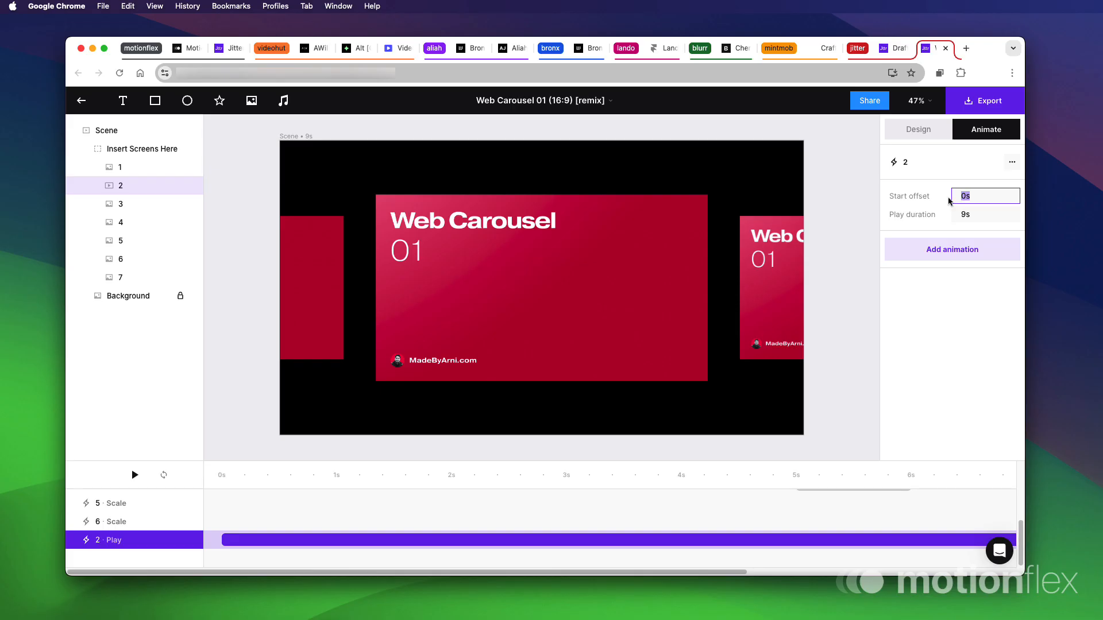
type("3")
key("Return")
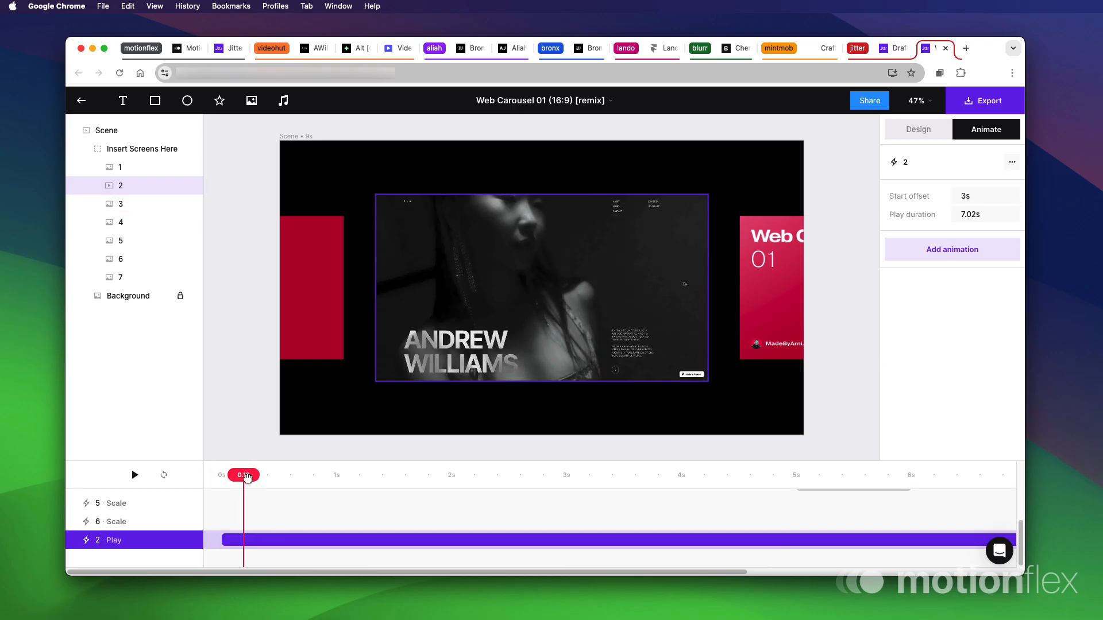
left_click_drag(247, 477, 221, 472)
key("space")
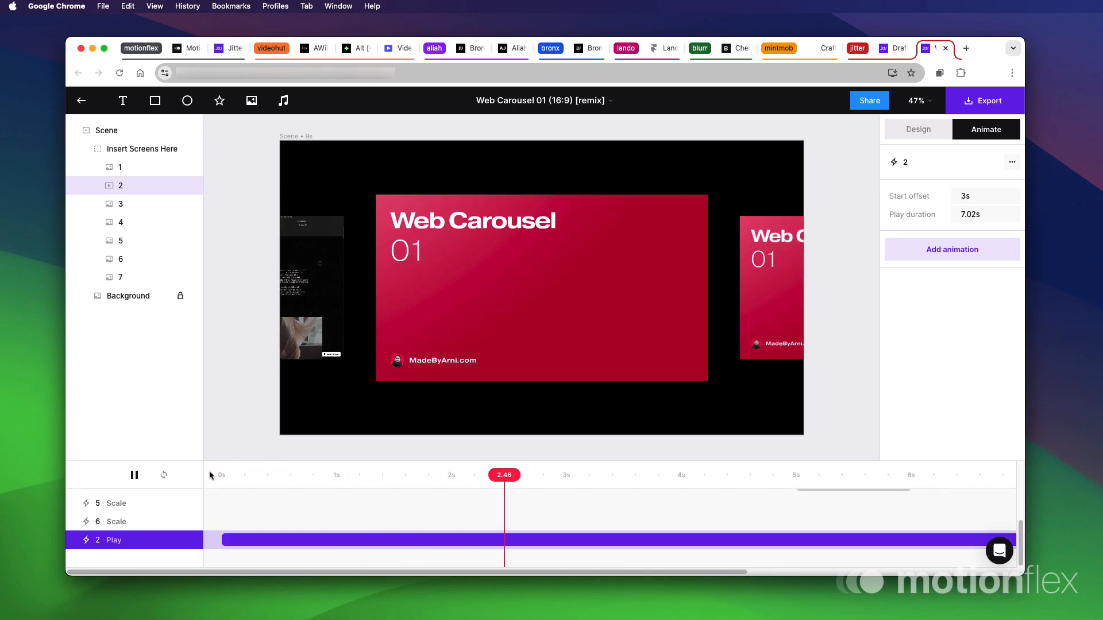
key("space")
left_click_drag(242, 479, 200, 470)
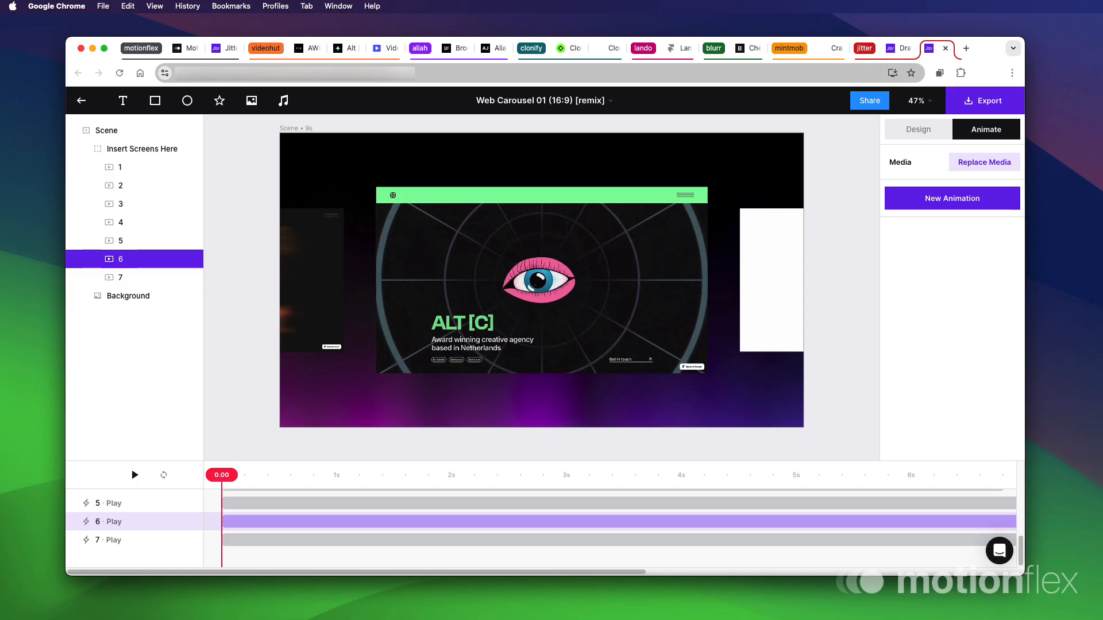
Play the filled carousel and examine the slide videos near the end of the timeline, between about 8.3 and 9 seconds
key("space")
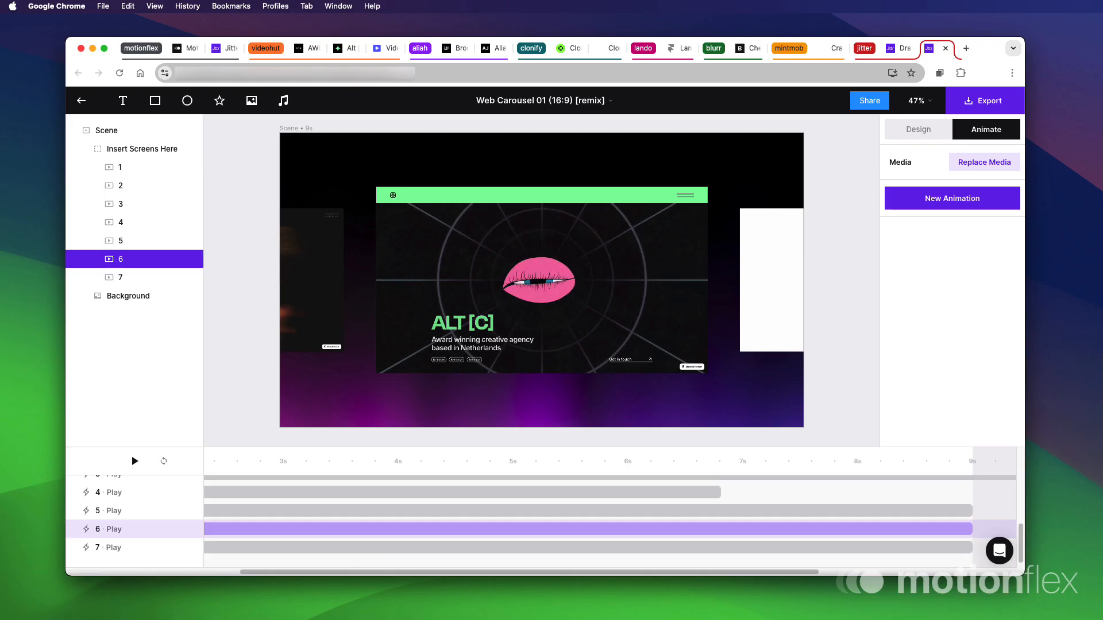
left_click(748, 338)
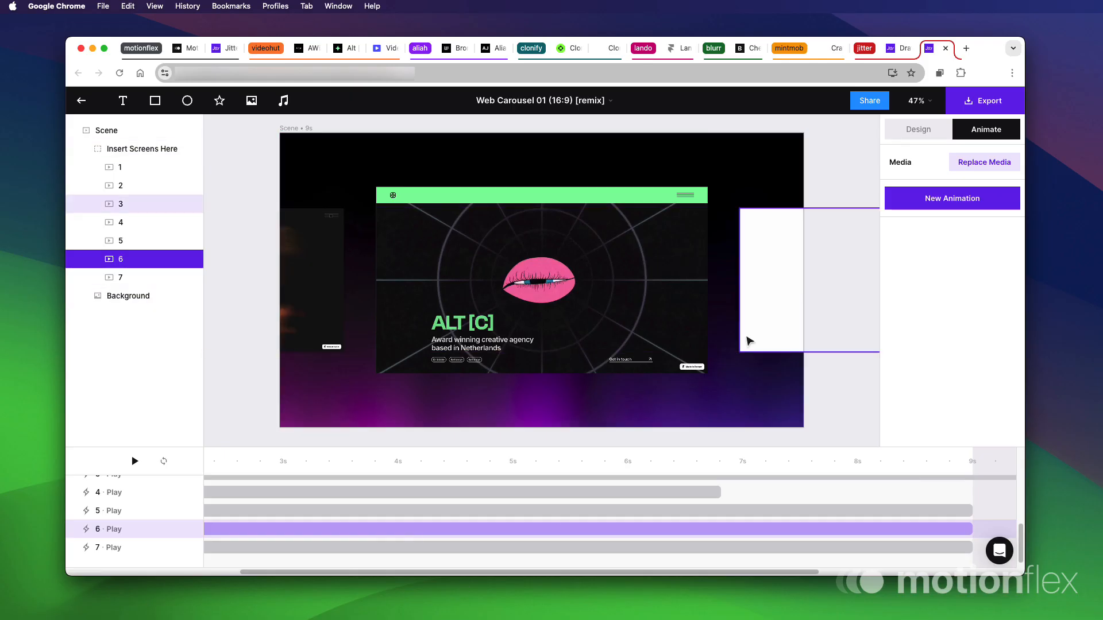
left_click(127, 261)
key("space")
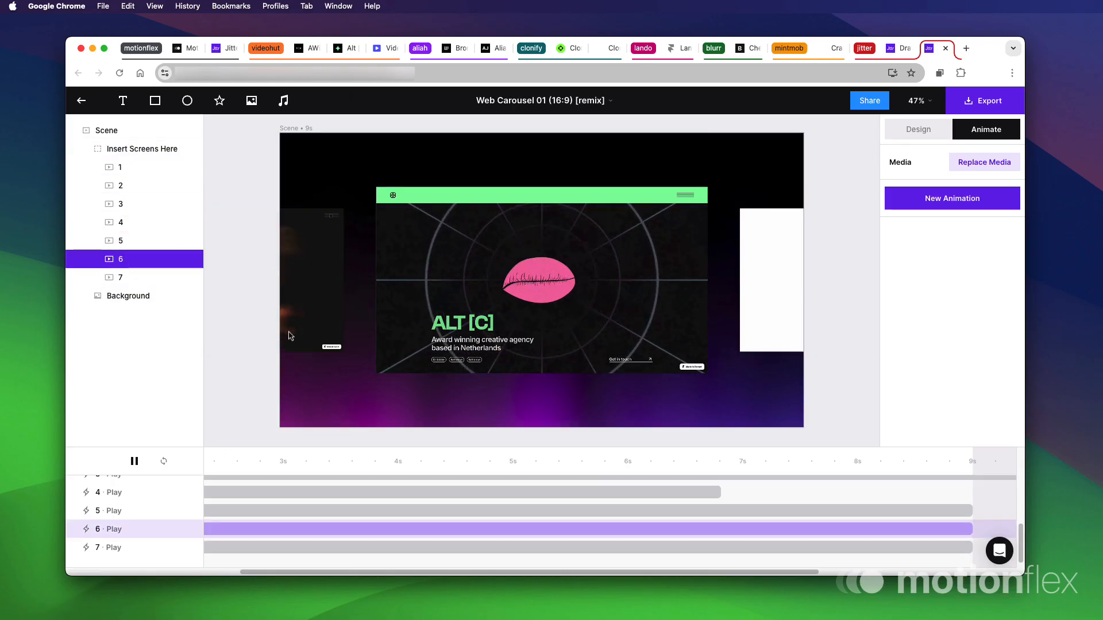
left_click_drag(739, 575, 811, 575)
left_click_drag(779, 462, 773, 459)
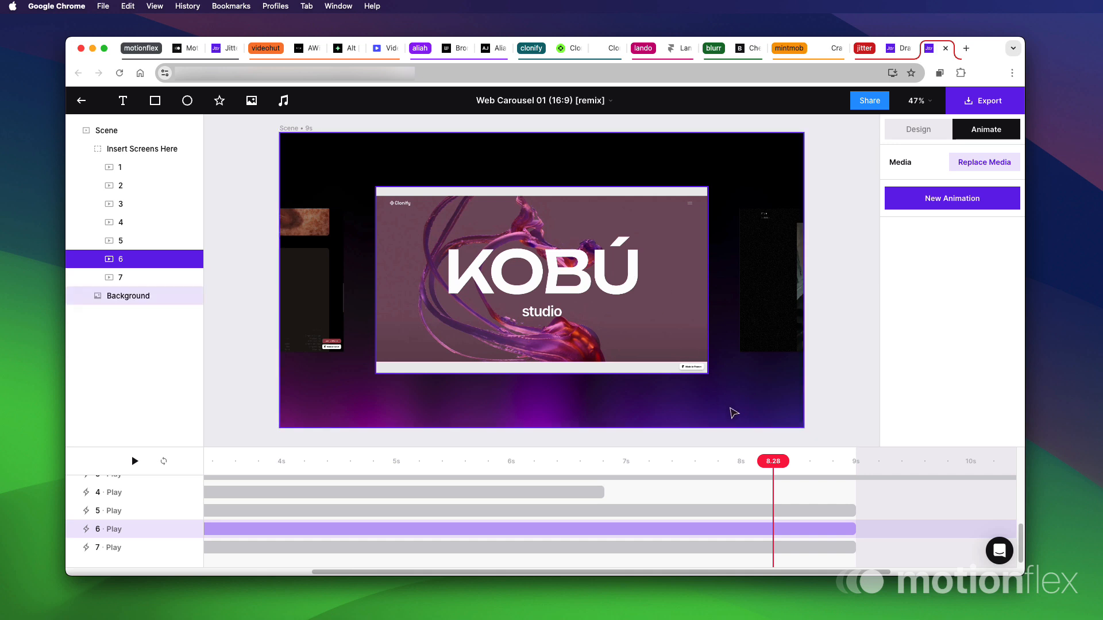
mouse_move(770, 462)
left_mouse_down()
mouse_move(610, 461)
mouse_move(768, 457)
left_mouse_up()
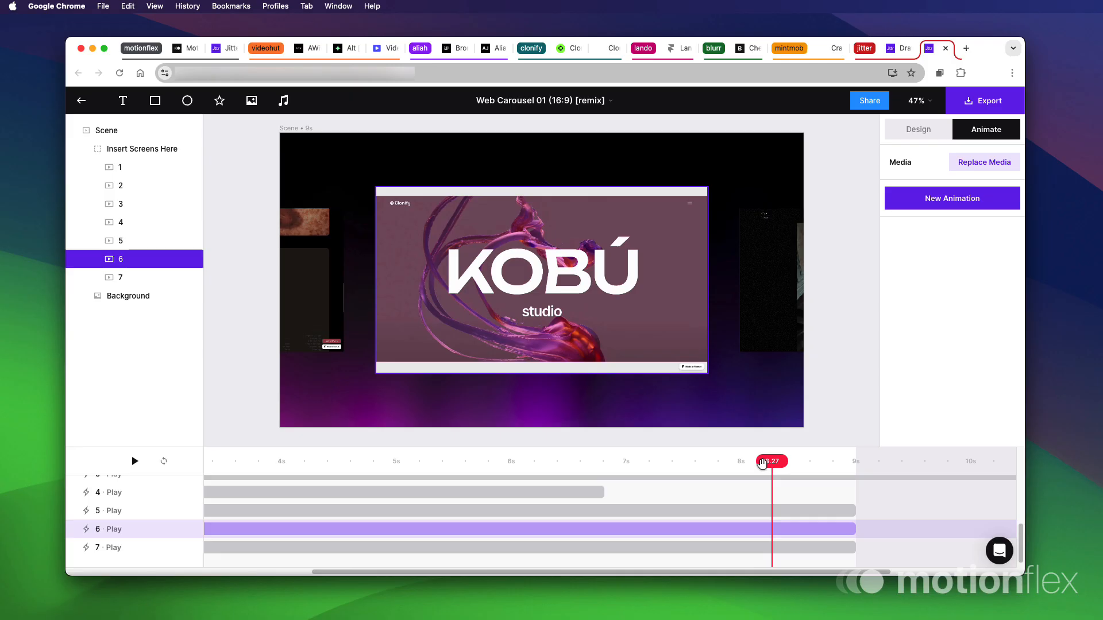
left_click_drag(763, 463, 845, 458)
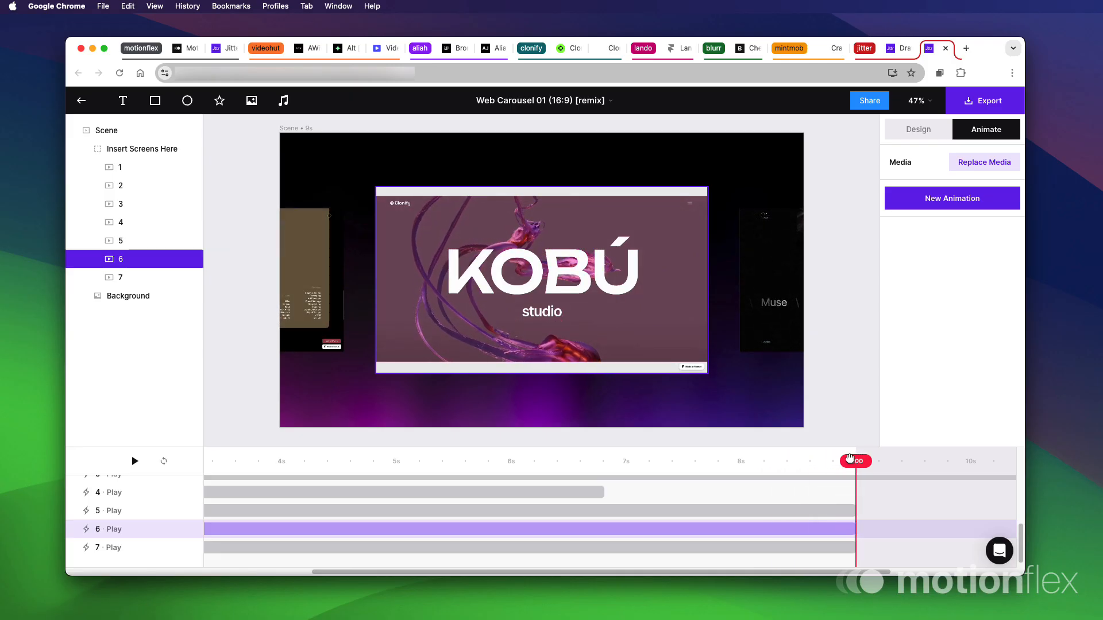
Try a 5s start offset on slide 5's Play animation, check it around 6 seconds, and reset the offset to 0s
left_click(290, 513)
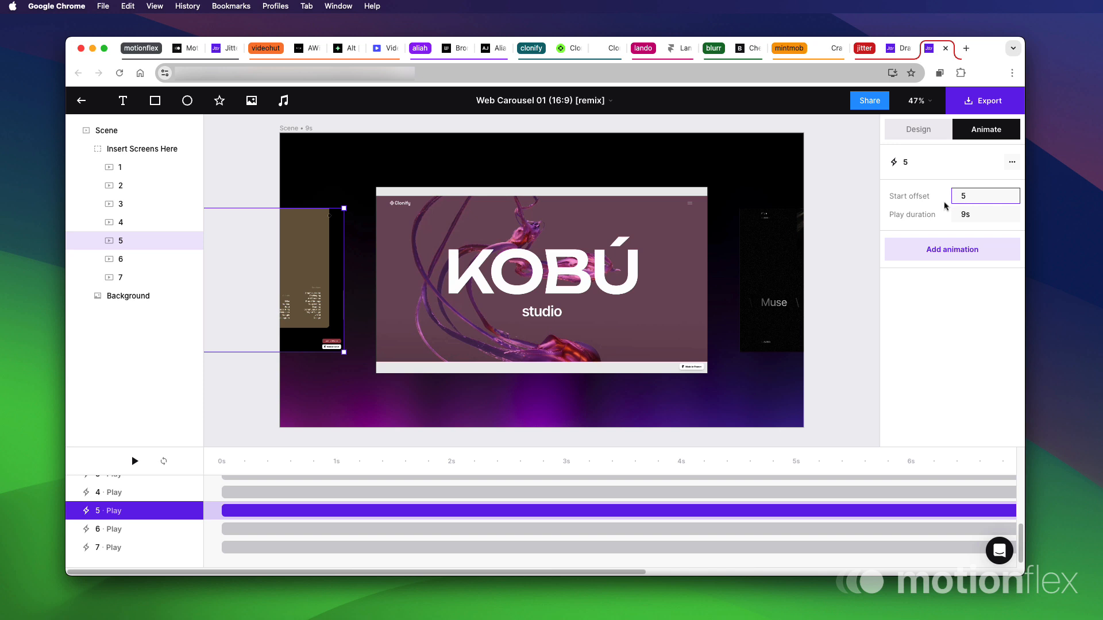
key("Return")
key("space")
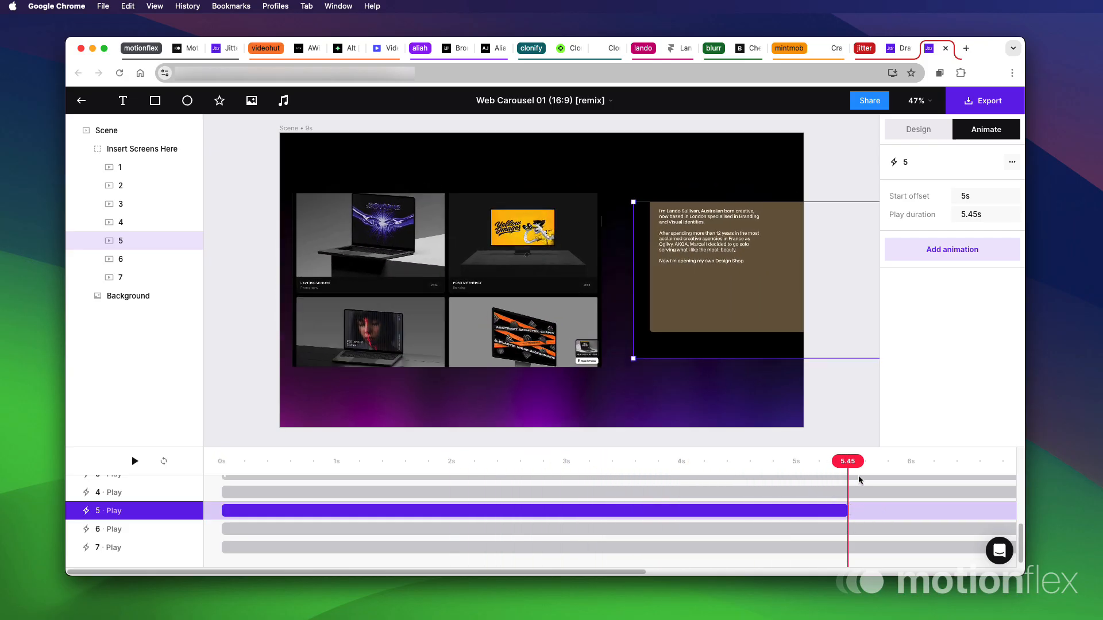
left_click_drag(860, 480, 919, 464)
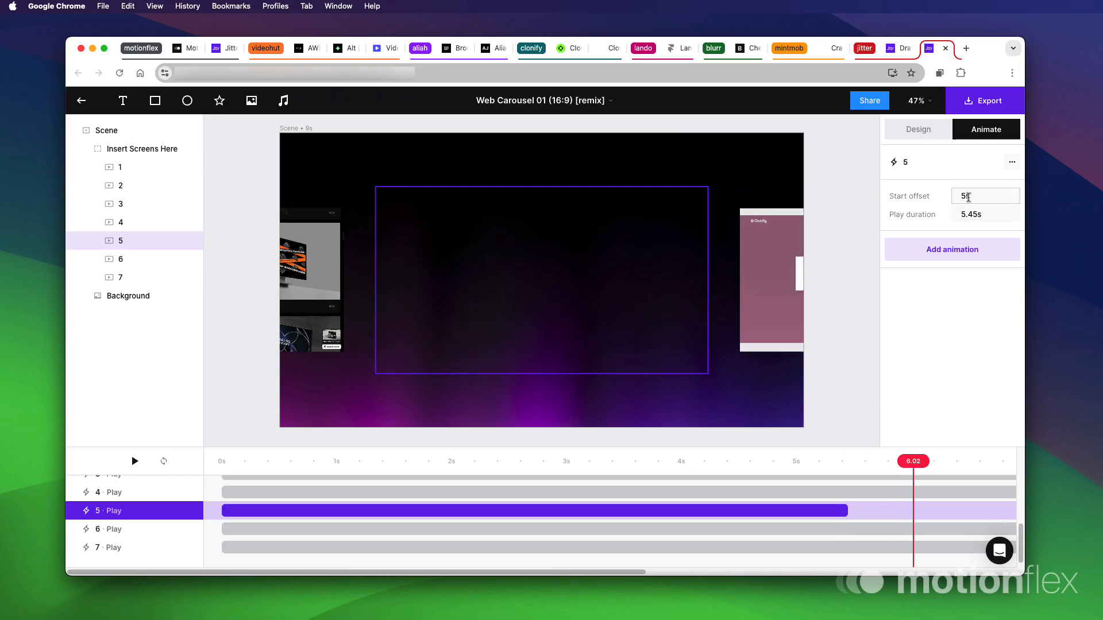
key("Return")
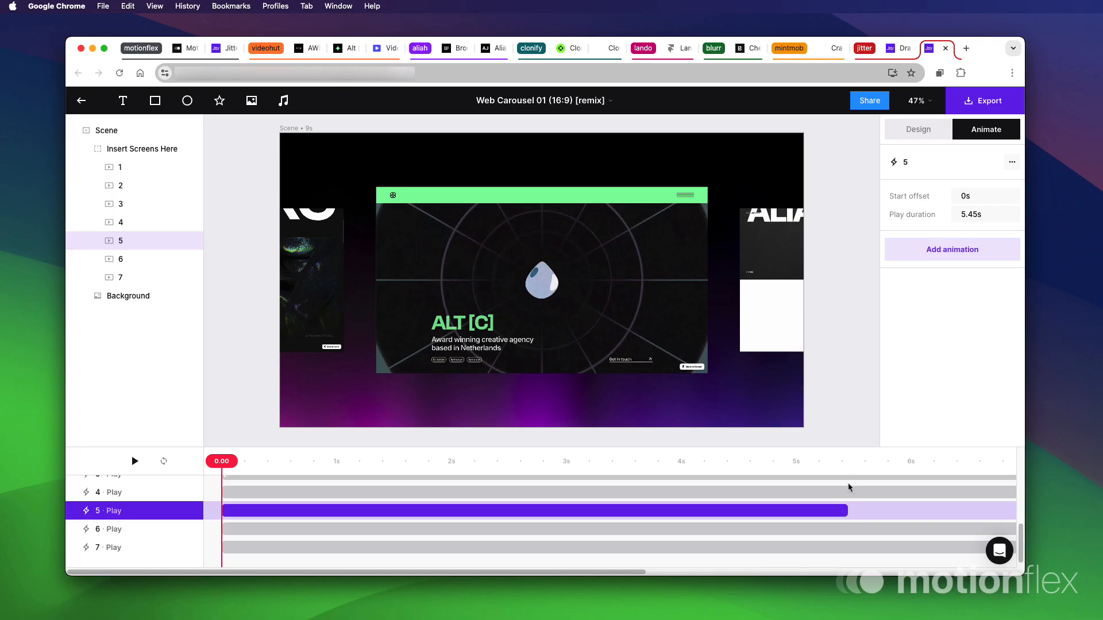
Set the play duration of slide 5's Play animation to 9s and check where it ends on the timeline
left_click(845, 509)
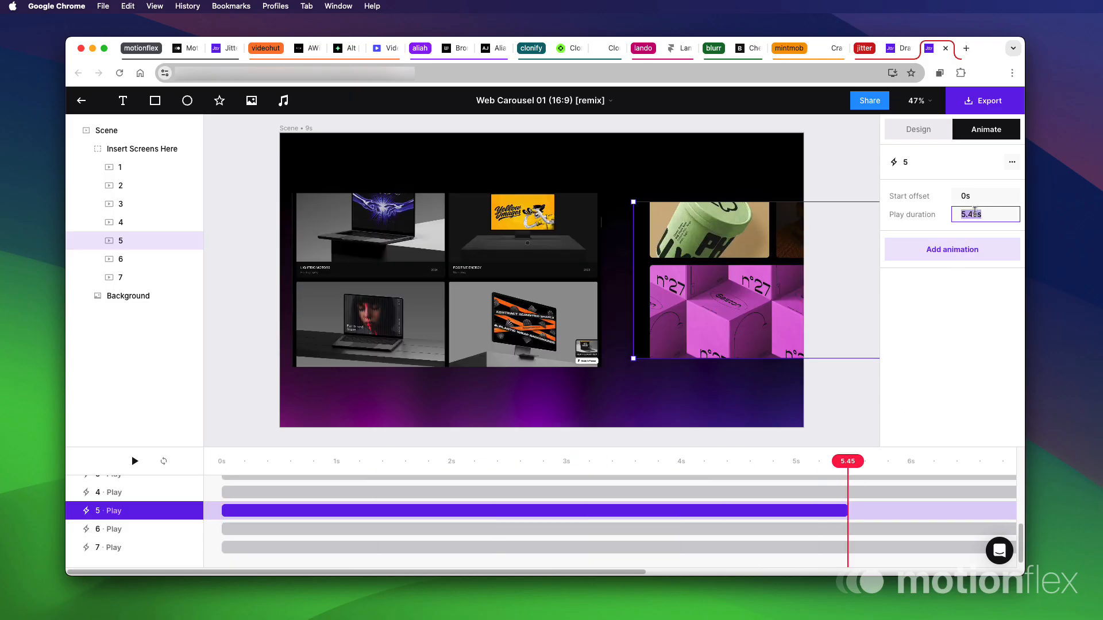
type("9")
key("Return")
left_click_drag(593, 575, 798, 575)
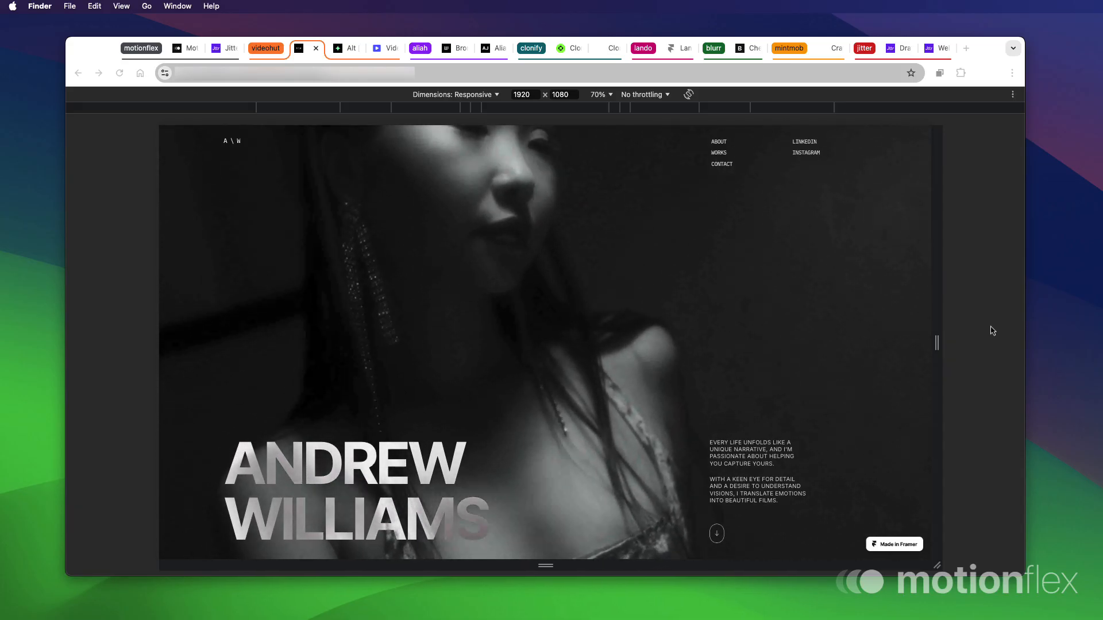
Switch the website preview from responsive dimensions to the iPhone 12 Pro device preset
left_click(493, 95)
left_click(493, 95)
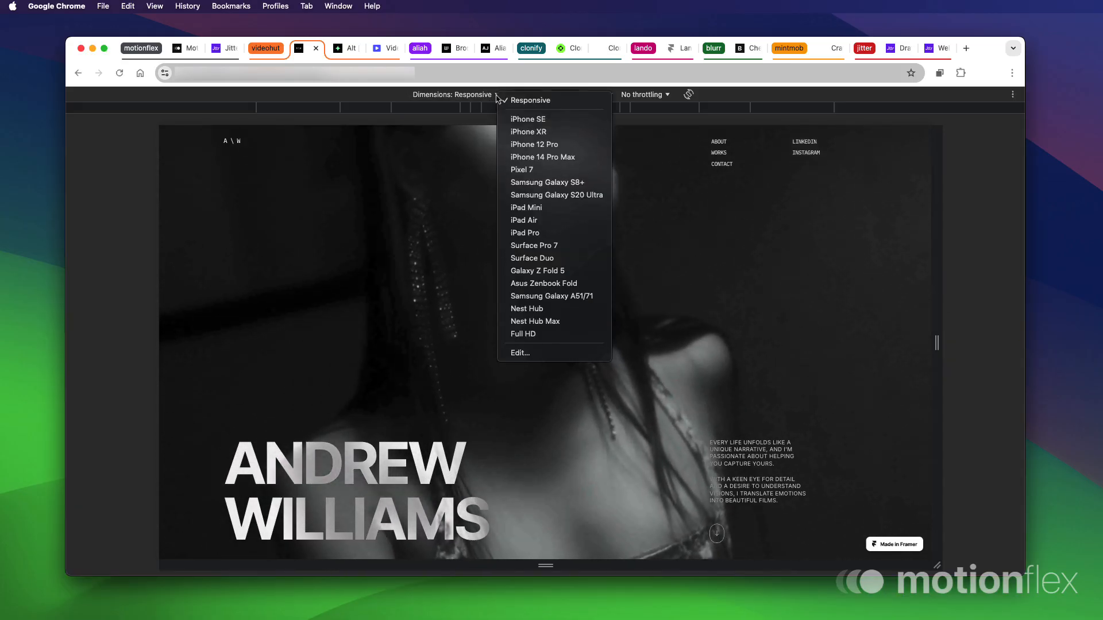
left_click(512, 144)
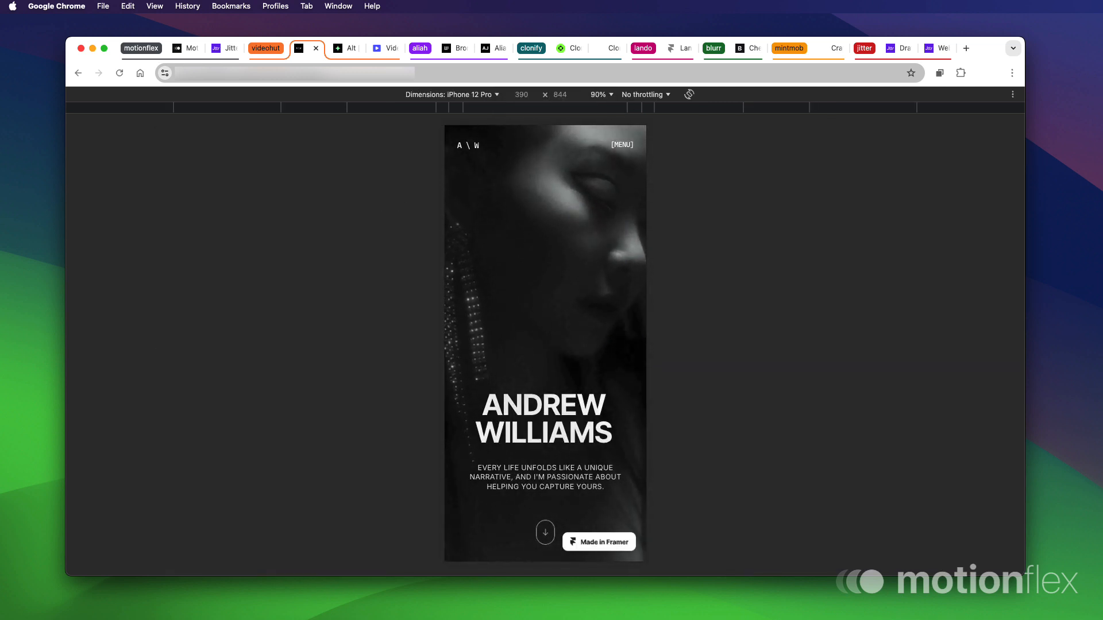
Switch to QuickTime Player and dismiss its file-opening dialog
key("super+space")
type("quicktime")
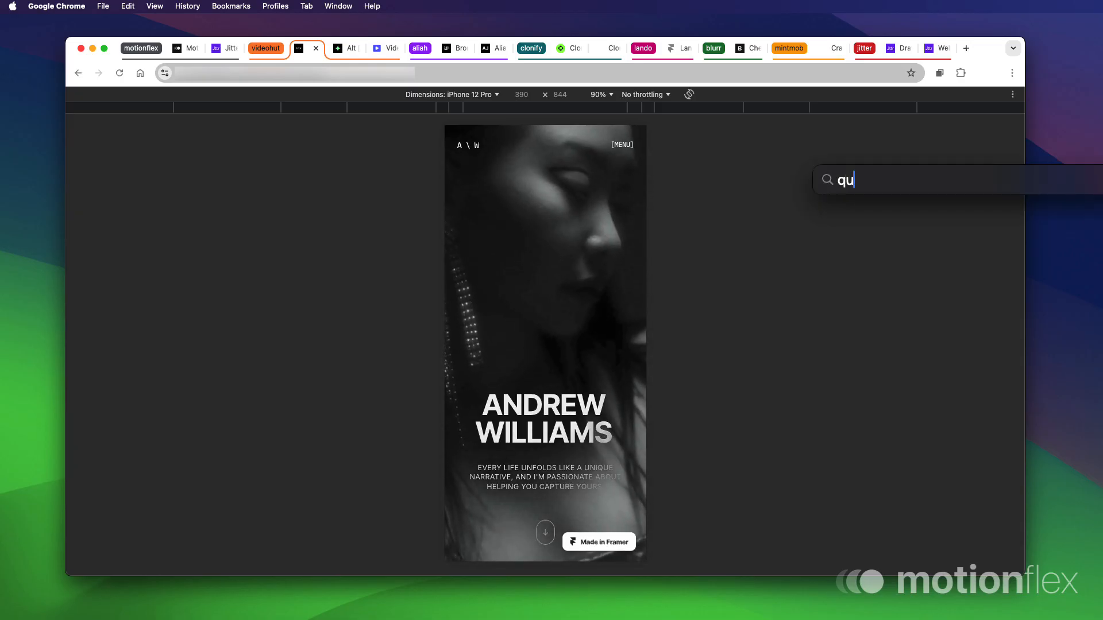
key("Return")
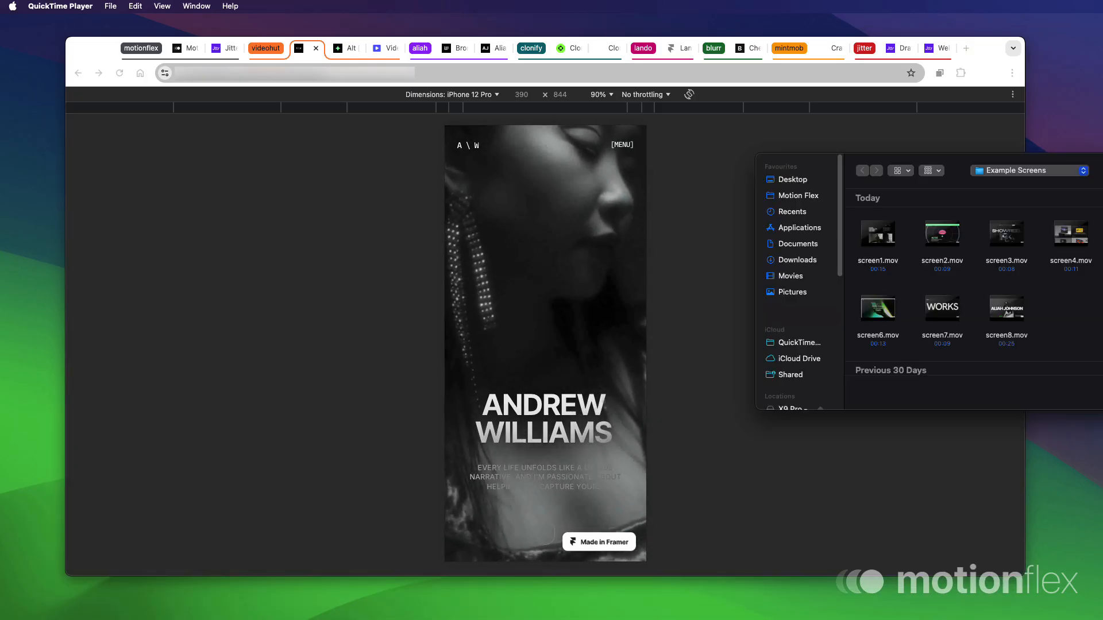
key("Escape")
Start a new screen recording and narrow the capture area on both sides to fit the mobile website preview
left_click(110, 6)
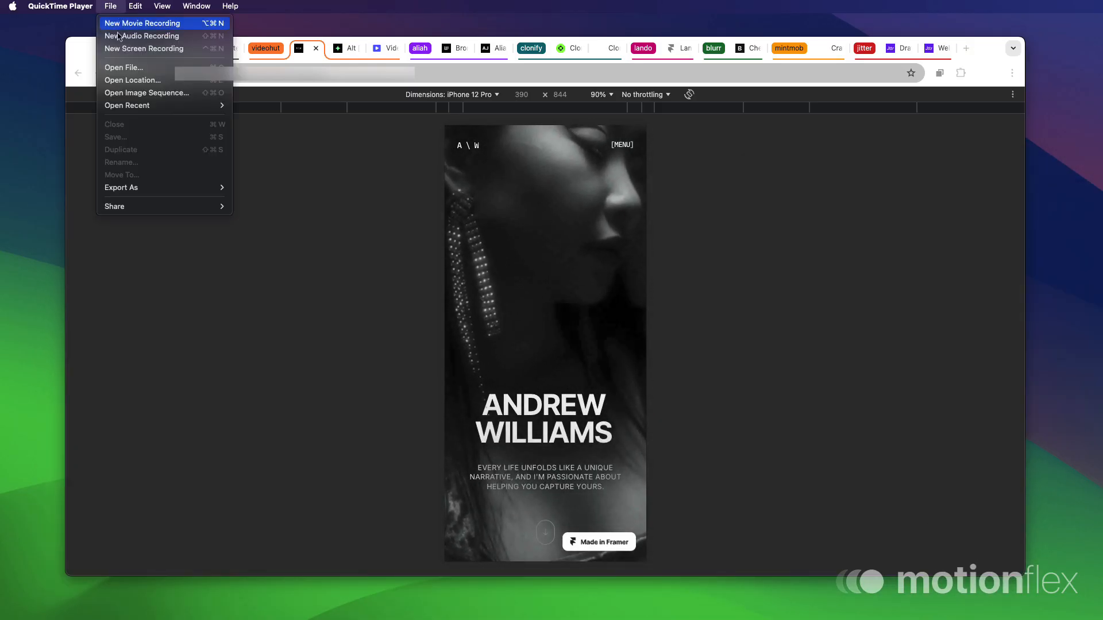
left_click(124, 46)
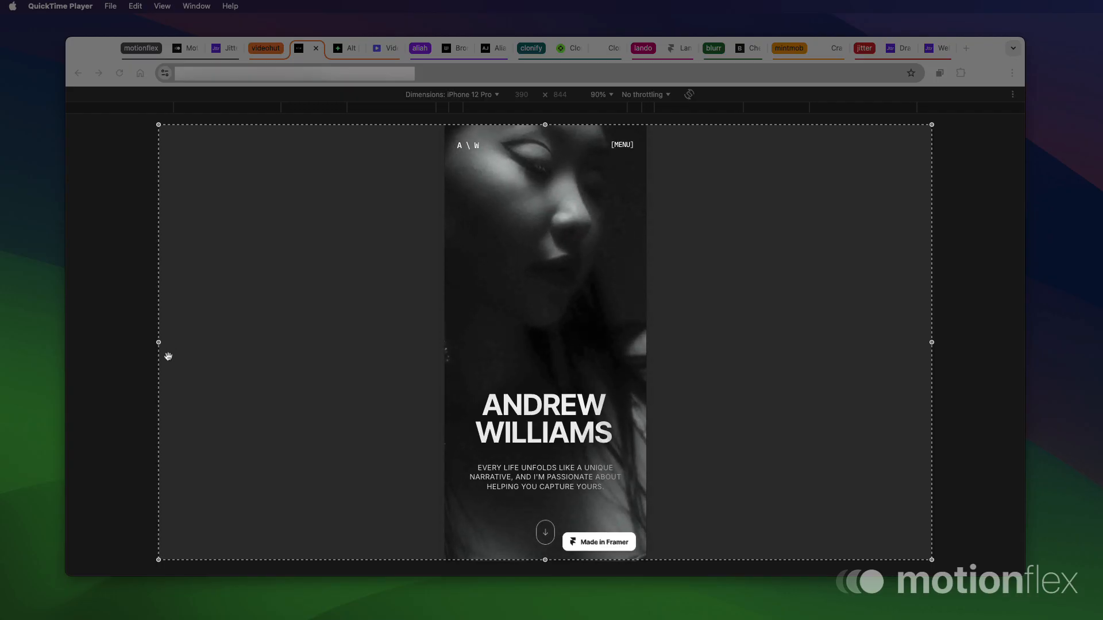
left_click_drag(159, 342, 445, 310)
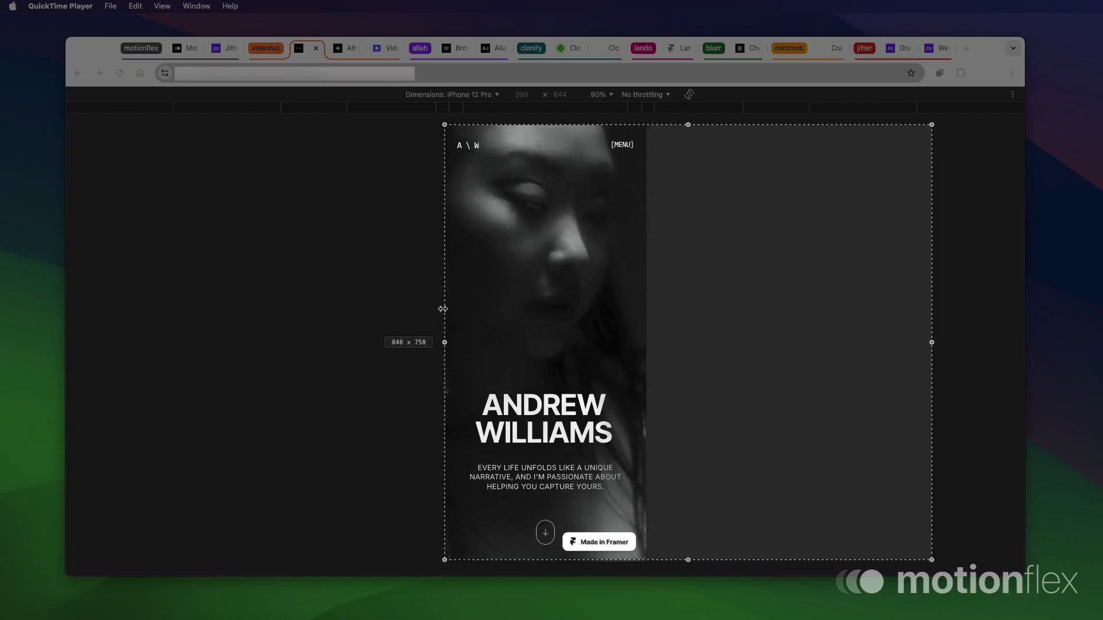
left_click_drag(931, 342, 647, 341)
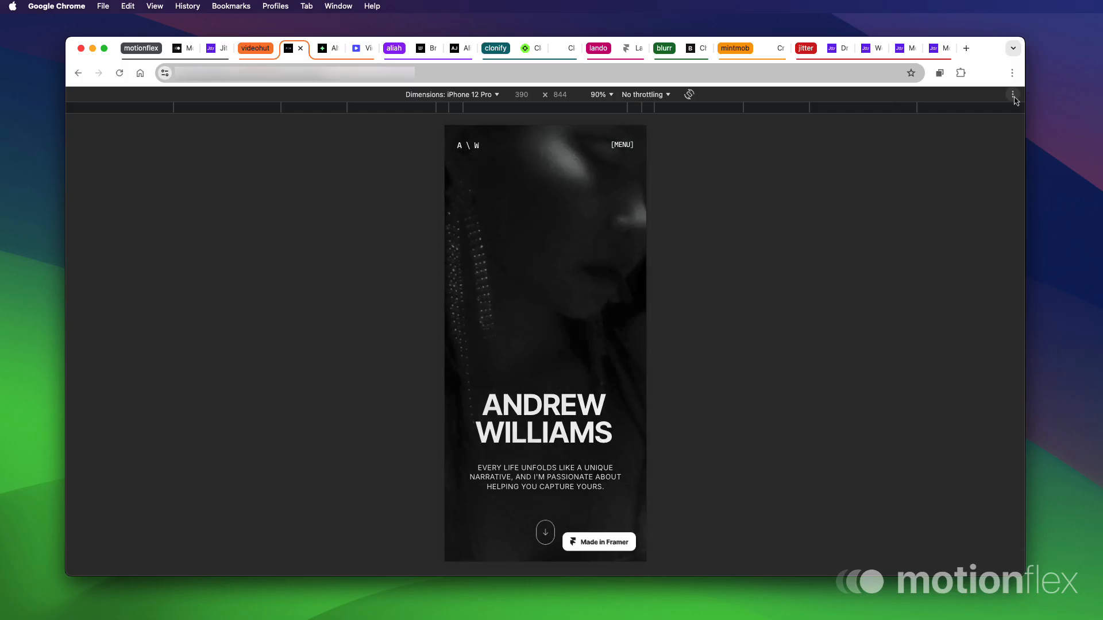
Capture a screenshot of the website in the iPhone 12 Pro preview
left_click(1012, 95)
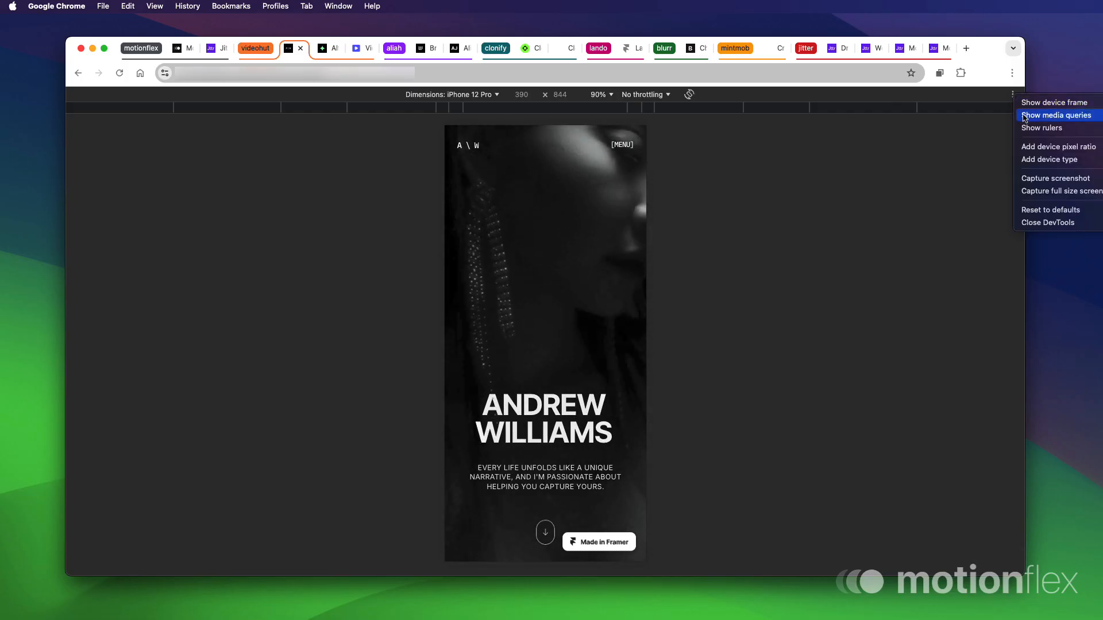
left_click(1030, 179)
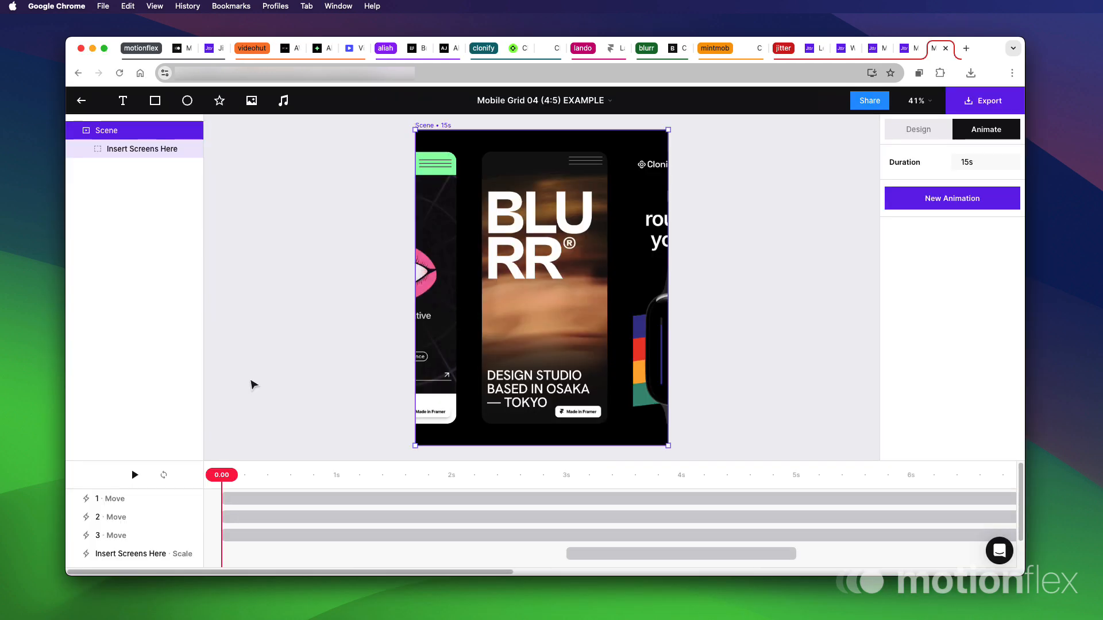
Play the Mobile Grid 04 (4:5) EXAMPLE animation and review the available export formats and resolutions without exporting
key("space")
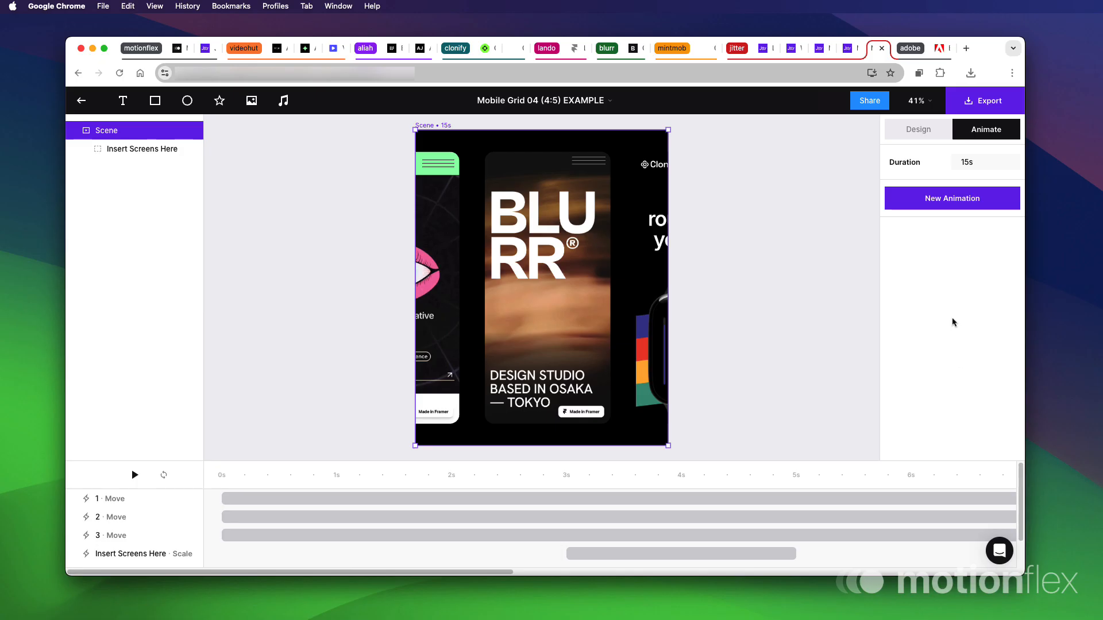
left_click(977, 109)
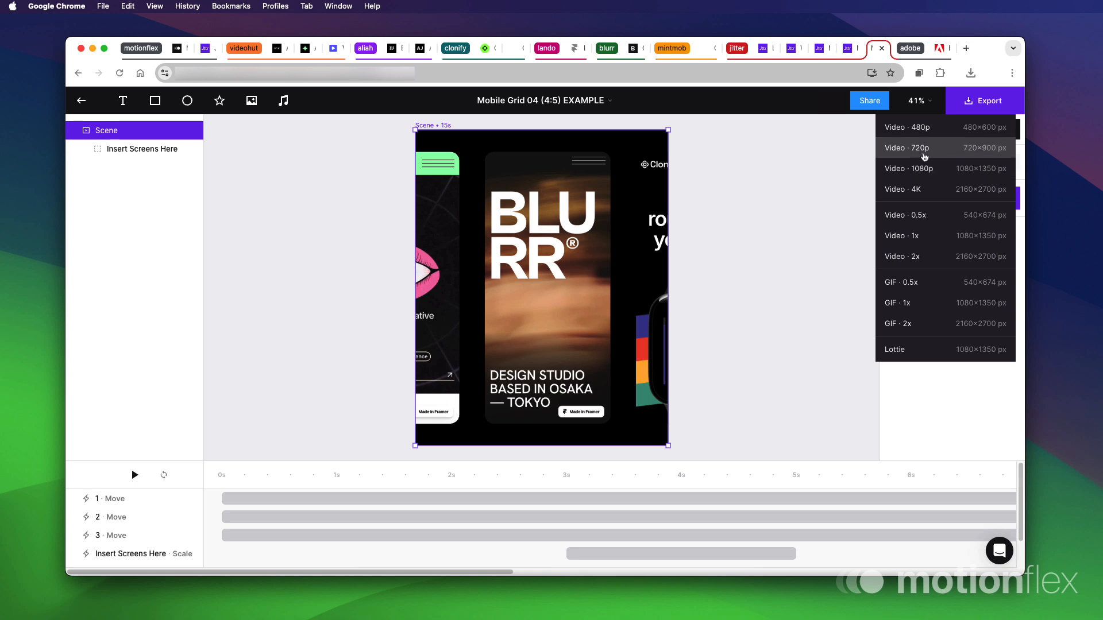
left_click(923, 433)
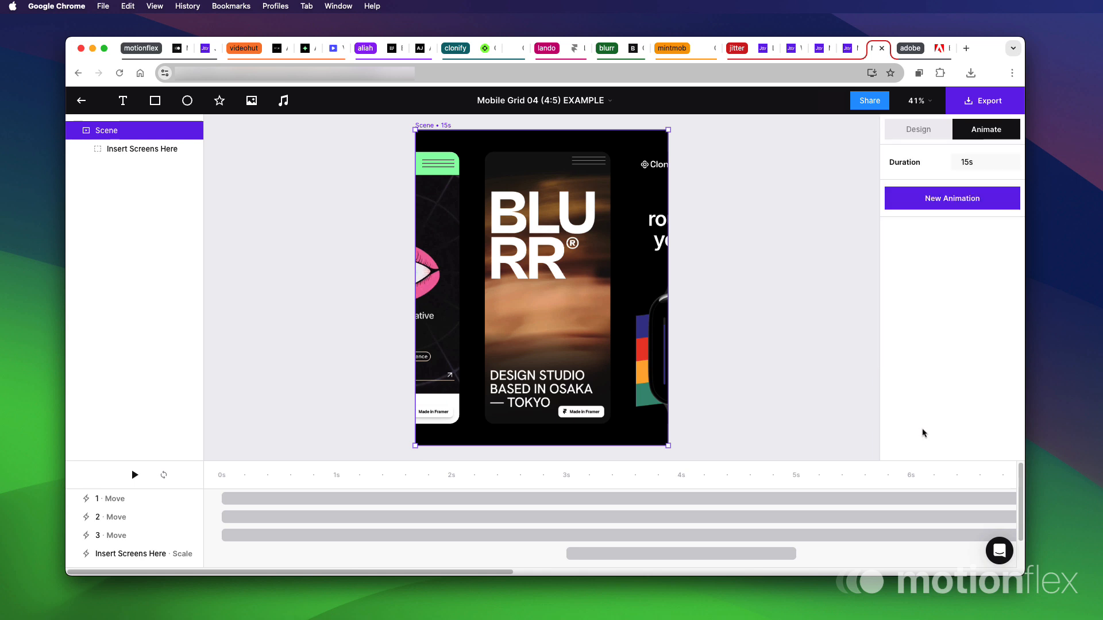